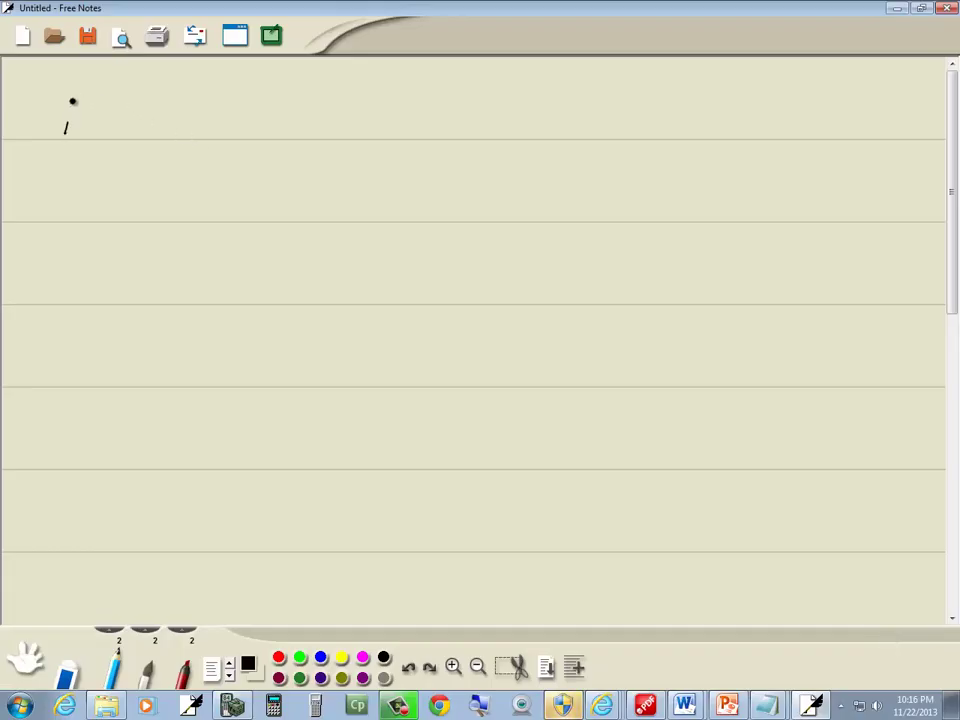
- Handwrite column matrix A = [2, −3, 5, −1], checking the slide for its values
{"action": "left_click_drag", "start_coordinate": [72, 101], "coordinate": [78, 132]}
{"action": "left_click_drag", "start_coordinate": [65, 118], "coordinate": [78, 117]}
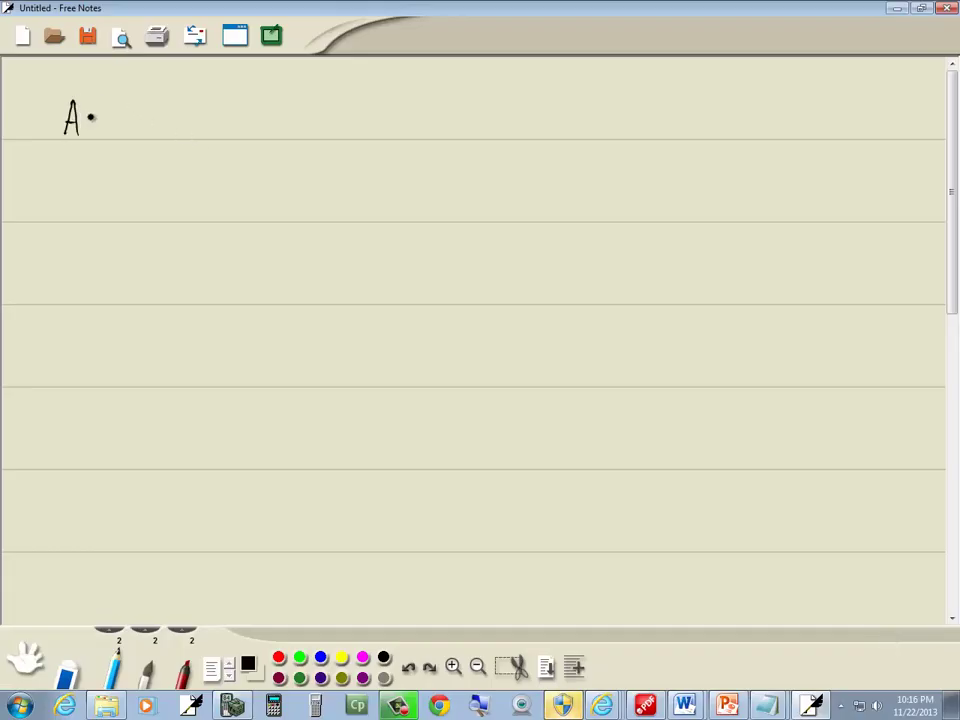
{"action": "key", "text": "alt+Tab"}
{"action": "key", "text": "alt+Tab"}
{"action": "mouse_move", "coordinate": [155, 77]}
{"action": "left_mouse_down"}
{"action": "mouse_move", "coordinate": [133, 185]}
{"action": "mouse_move", "coordinate": [148, 212]}
{"action": "left_mouse_up"}
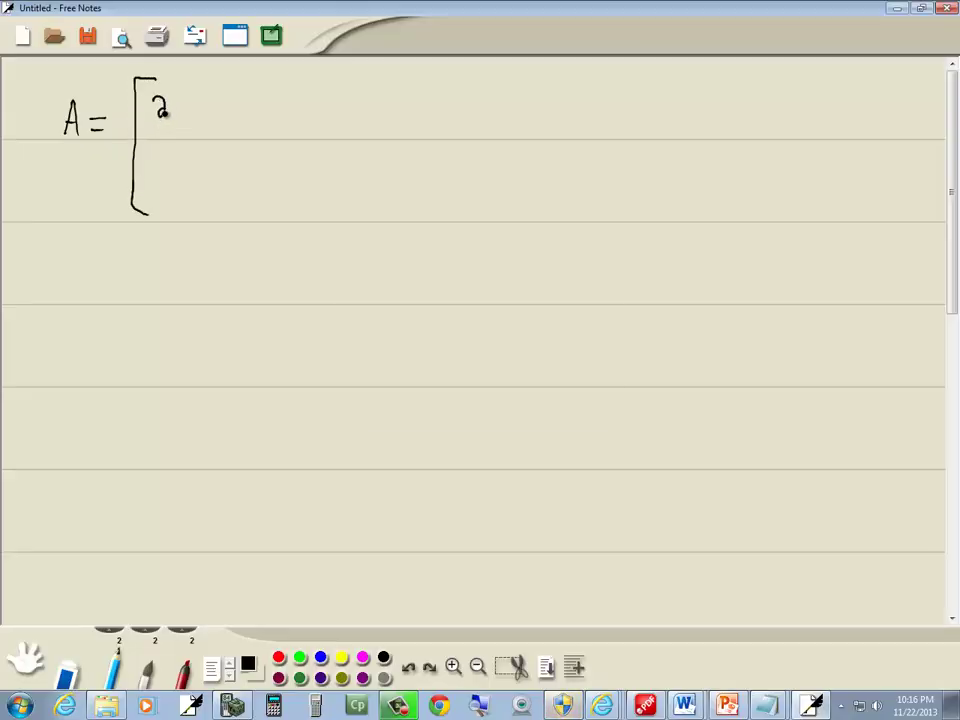
{"action": "key", "text": "alt+Tab"}
{"action": "key", "text": "alt+Tab"}
{"action": "mouse_move", "coordinate": [160, 162]}
{"action": "left_mouse_down"}
{"action": "mouse_move", "coordinate": [170, 180]}
{"action": "mouse_move", "coordinate": [155, 198]}
{"action": "left_mouse_up"}
{"action": "key", "text": "alt+Tab"}
{"action": "key", "text": "alt+Tab"}
{"action": "left_click_drag", "start_coordinate": [160, 194], "coordinate": [163, 210]}
{"action": "left_click_drag", "start_coordinate": [170, 84], "coordinate": [202, 188]}
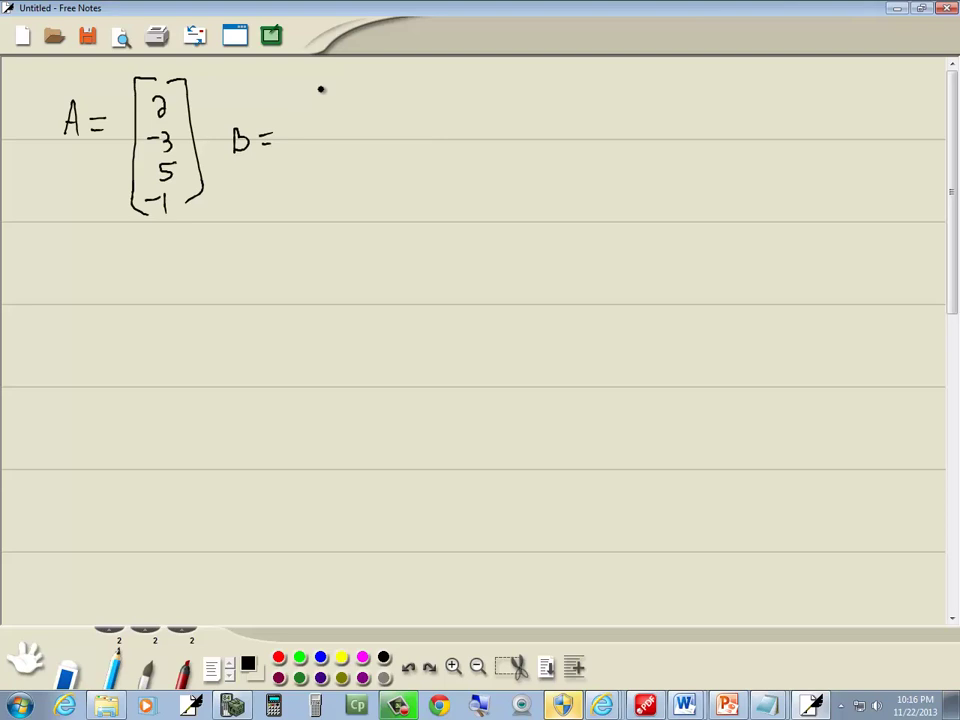
- Handwrite column matrix B = [−8, 10, −4, 2] beside matrix A
{"action": "mouse_move", "coordinate": [321, 89]}
{"action": "left_mouse_down"}
{"action": "mouse_move", "coordinate": [302, 197]}
{"action": "mouse_move", "coordinate": [318, 217]}
{"action": "left_mouse_up"}
{"action": "key", "text": "alt+Tab"}
{"action": "key", "text": "alt+Tab"}
{"action": "left_click_drag", "start_coordinate": [326, 110], "coordinate": [337, 110]}
{"action": "mouse_move", "coordinate": [352, 96]}
{"action": "left_mouse_down"}
{"action": "mouse_move", "coordinate": [344, 113]}
{"action": "mouse_move", "coordinate": [353, 134]}
{"action": "left_mouse_up"}
{"action": "key", "text": "alt+Tab"}
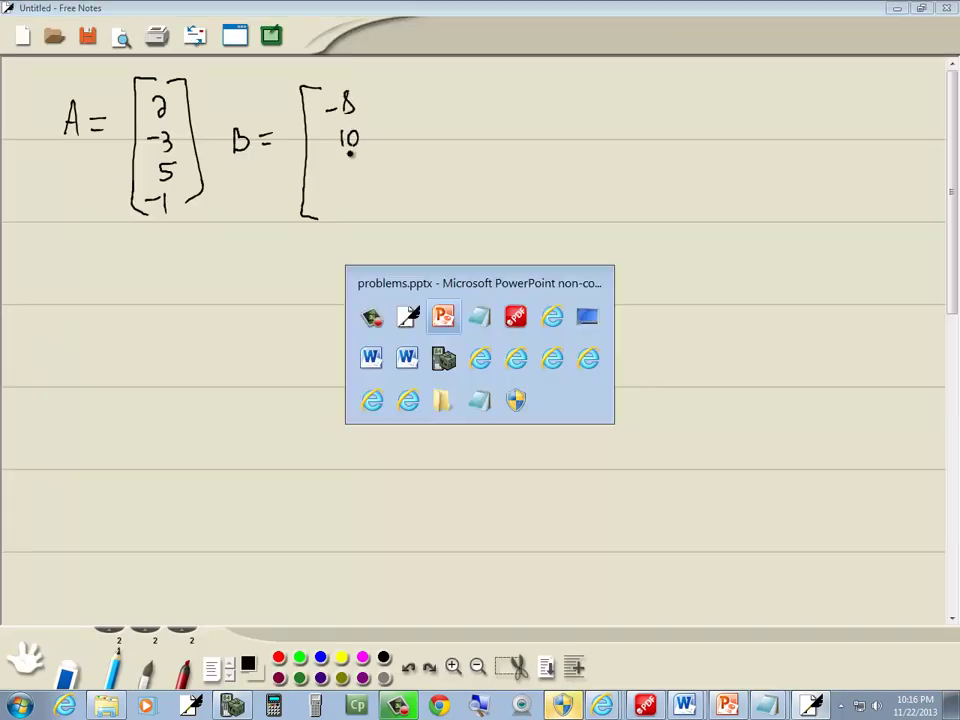
{"action": "key", "text": "alt+Tab"}
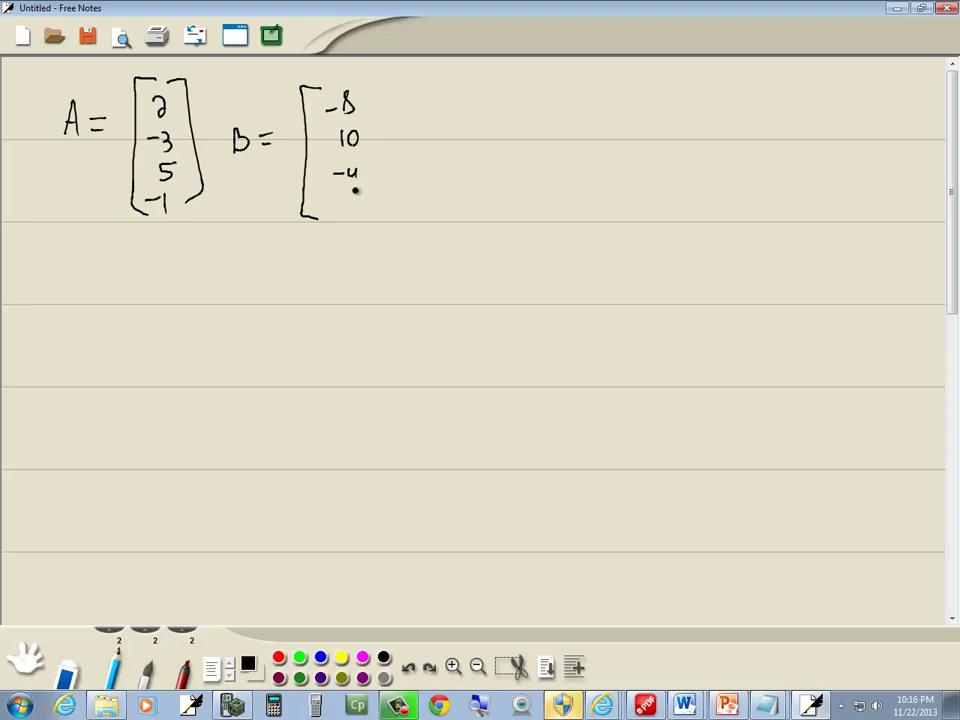
{"action": "left_click_drag", "start_coordinate": [345, 201], "coordinate": [358, 208]}
{"action": "mouse_move", "coordinate": [366, 87]}
{"action": "left_mouse_down"}
{"action": "mouse_move", "coordinate": [392, 212]}
{"action": "mouse_move", "coordinate": [378, 218]}
{"action": "left_mouse_up"}
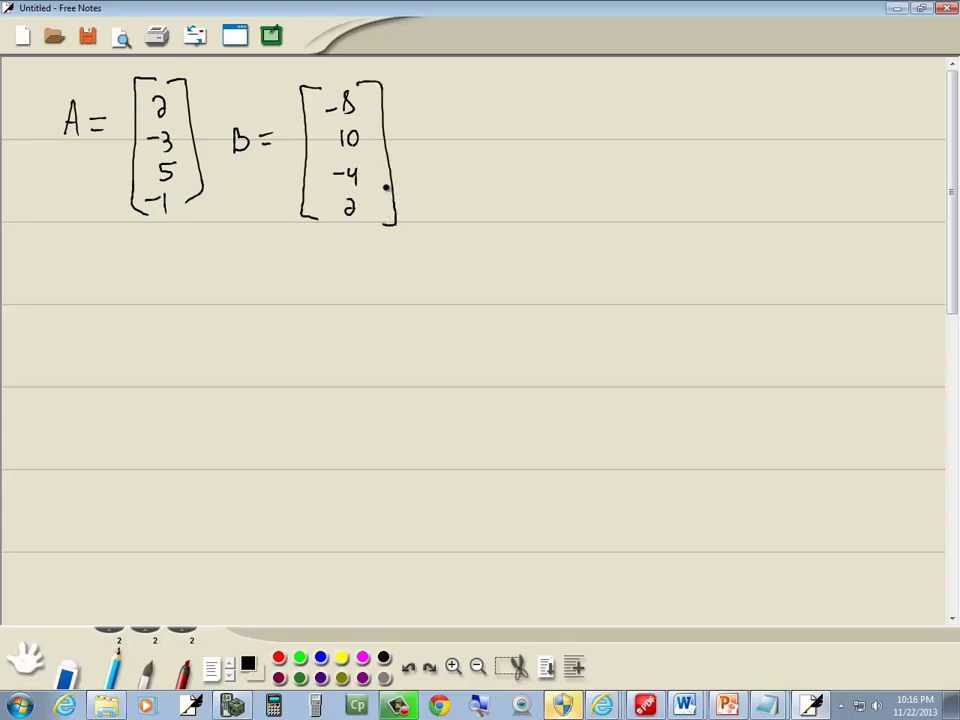
{"action": "key", "text": "alt+Tab"}
{"action": "key", "text": "alt+Tab"}
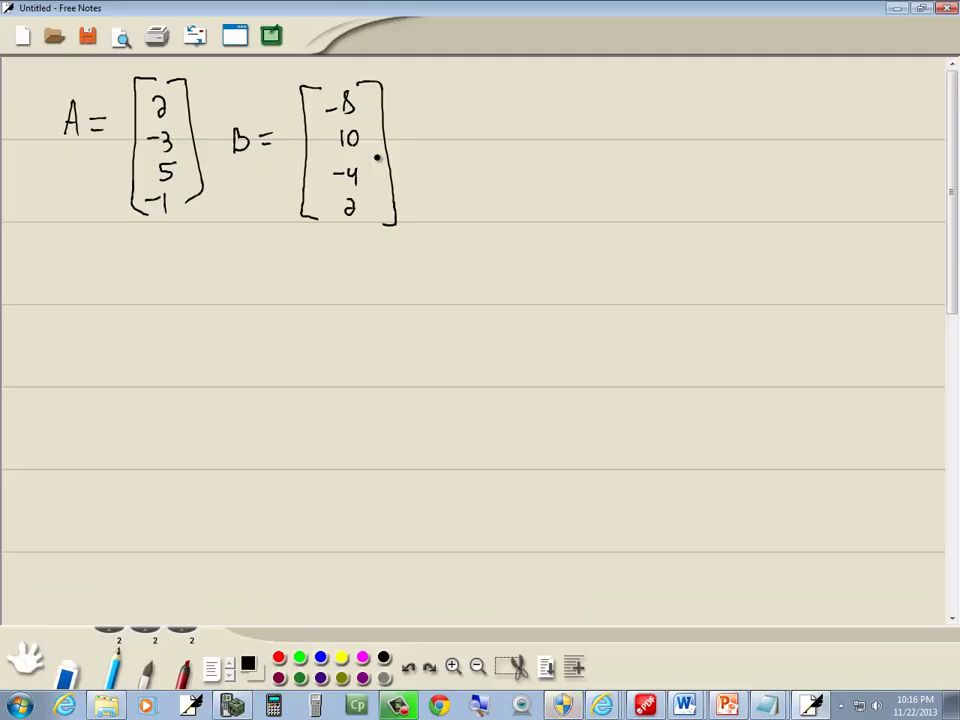
- Write the problem labels a) A+B =, b) A−B = and c) −3A = below the matrices
{"action": "mouse_move", "coordinate": [57, 279]}
{"action": "left_mouse_down"}
{"action": "mouse_move", "coordinate": [88, 296]}
{"action": "mouse_move", "coordinate": [122, 276]}
{"action": "mouse_move", "coordinate": [154, 276]}
{"action": "mouse_move", "coordinate": [167, 309]}
{"action": "left_mouse_up"}
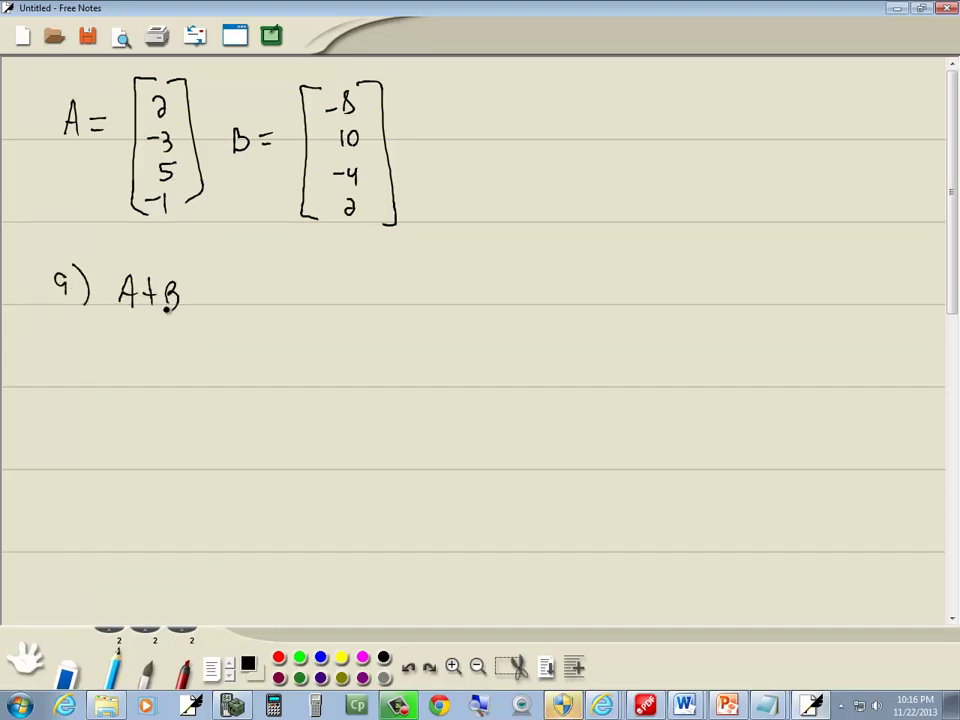
{"action": "mouse_move", "coordinate": [61, 426]}
{"action": "left_mouse_down"}
{"action": "mouse_move", "coordinate": [66, 458]}
{"action": "mouse_move", "coordinate": [127, 464]}
{"action": "left_mouse_up"}
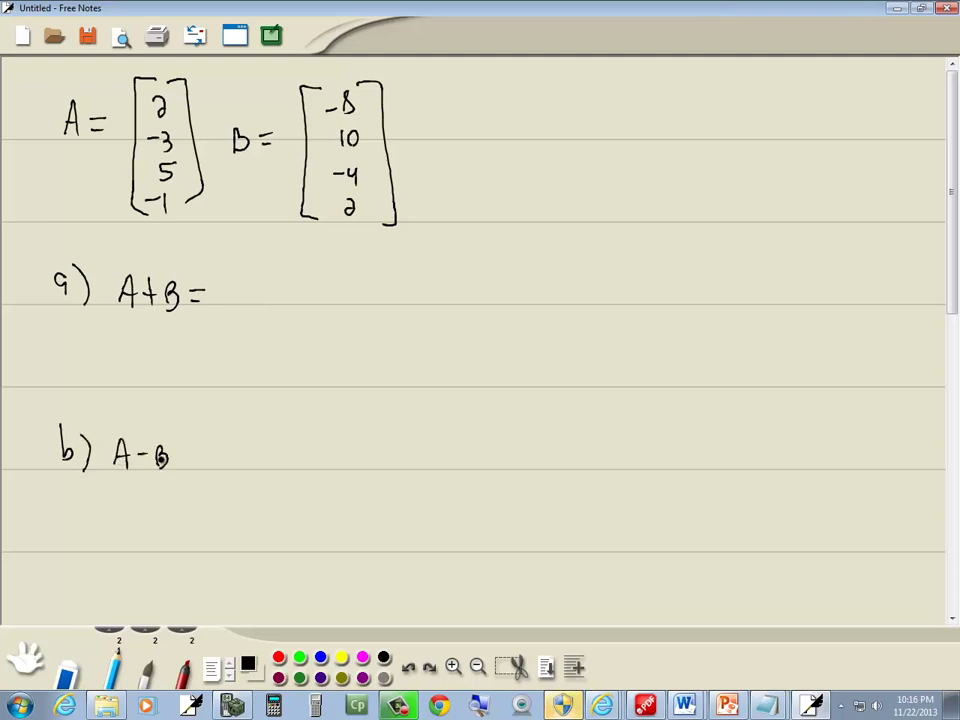
{"action": "left_click_drag", "start_coordinate": [514, 290], "coordinate": [512, 311]}
{"action": "key", "text": "alt+Tab"}
{"action": "key", "text": "alt+Tab"}
{"action": "left_click_drag", "start_coordinate": [573, 290], "coordinate": [567, 303]}
{"action": "left_click_drag", "start_coordinate": [578, 303], "coordinate": [586, 300]}
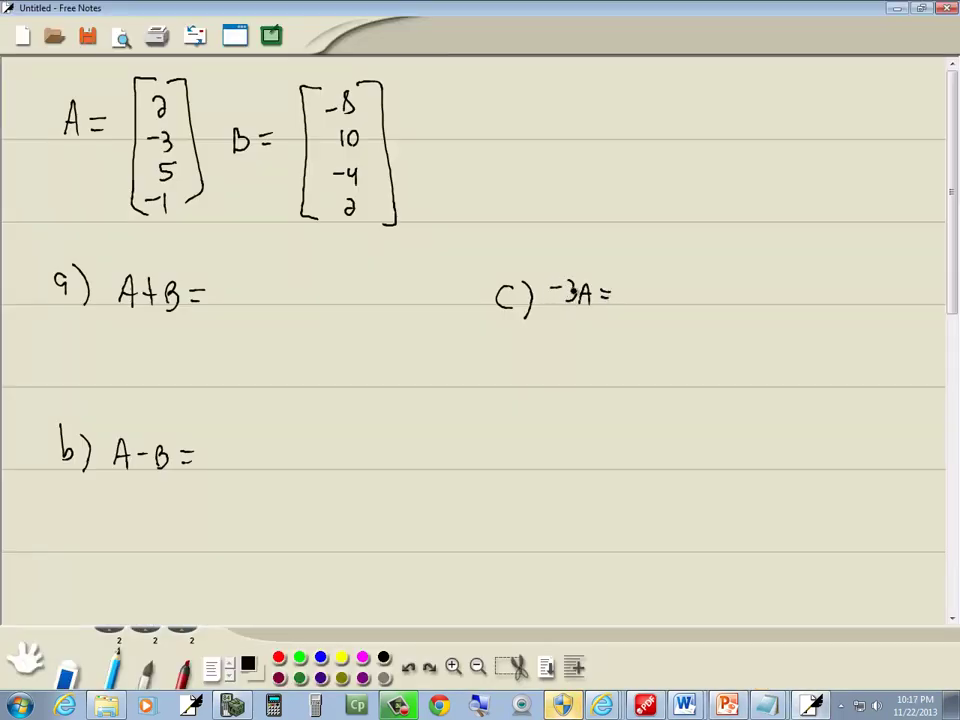
- Write the label d) 2A−5B = beneath part c
{"action": "mouse_move", "coordinate": [518, 446]}
{"action": "left_mouse_down"}
{"action": "mouse_move", "coordinate": [517, 476]}
{"action": "mouse_move", "coordinate": [569, 467]}
{"action": "left_mouse_up"}
{"action": "key", "text": "alt+Tab"}
{"action": "key", "text": "alt+Tab"}
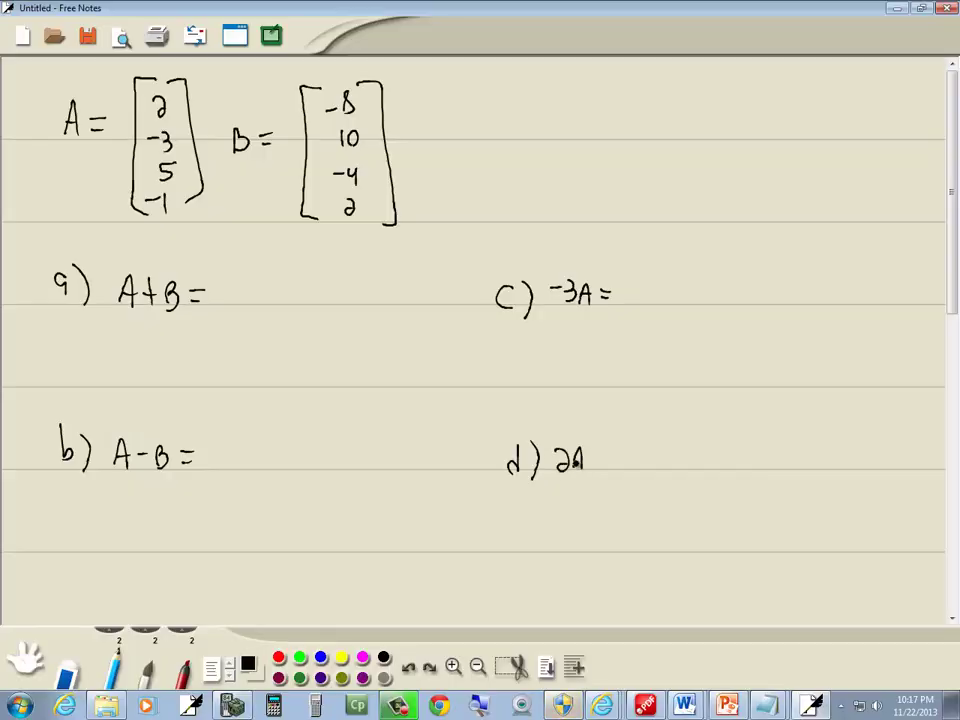
{"action": "left_click_drag", "start_coordinate": [624, 452], "coordinate": [631, 460]}
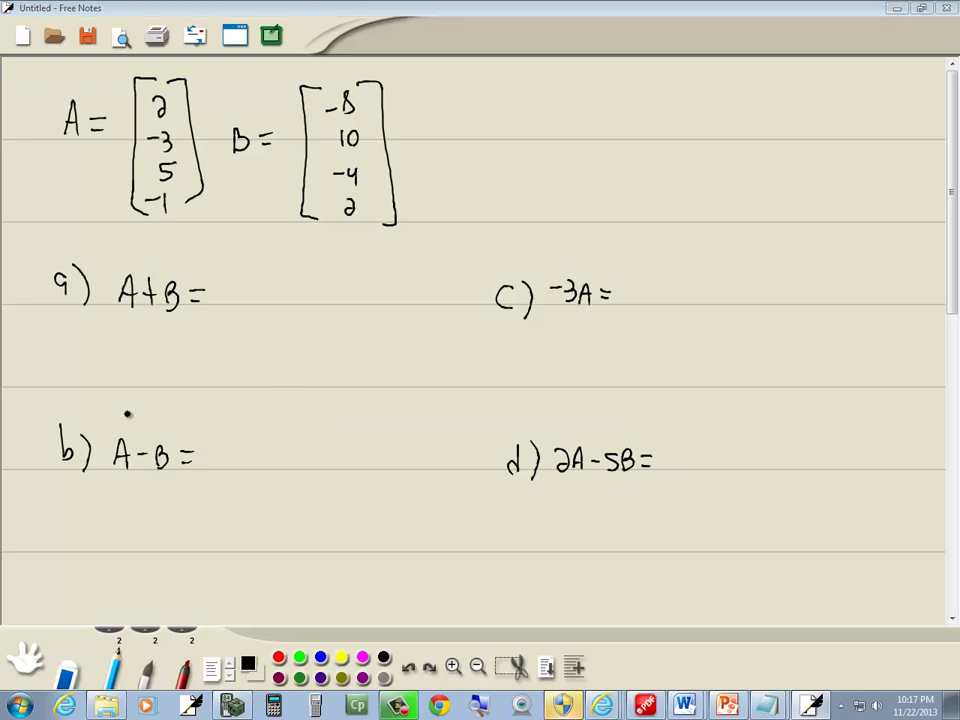
{"action": "key", "text": "alt+Tab"}
{"action": "key", "text": "alt+Tab"}
{"action": "key", "text": "alt+Tab"}
{"action": "key", "text": "alt+Tab"}
{"action": "key", "text": "alt+Tab"}
{"action": "key", "text": "alt+Tab"}
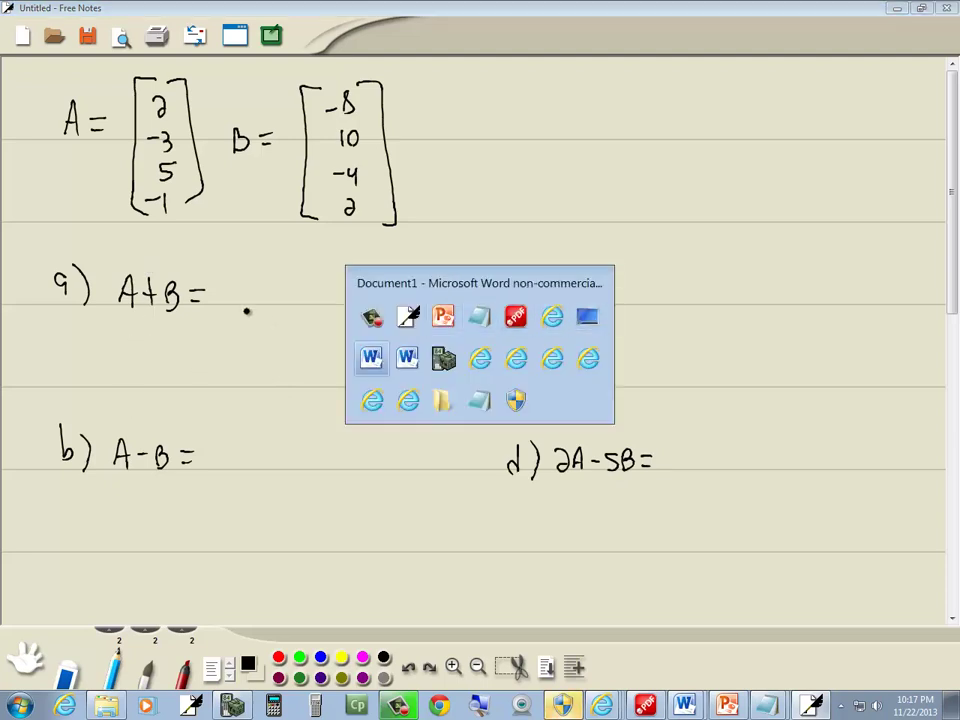
{"action": "key", "text": "alt+Tab"}
{"action": "key", "text": "alt+Tab"}
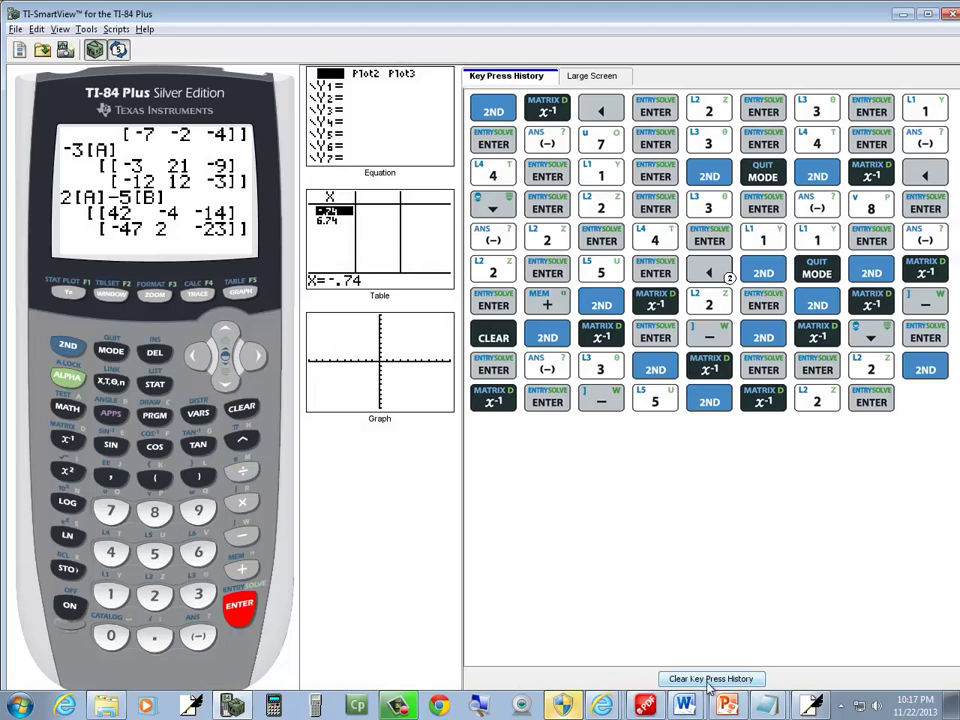
- Clear the calculator and set matrix [A] to 4×1 in the matrix editor
{"action": "left_click", "coordinate": [711, 678]}
{"action": "left_click", "coordinate": [242, 410]}
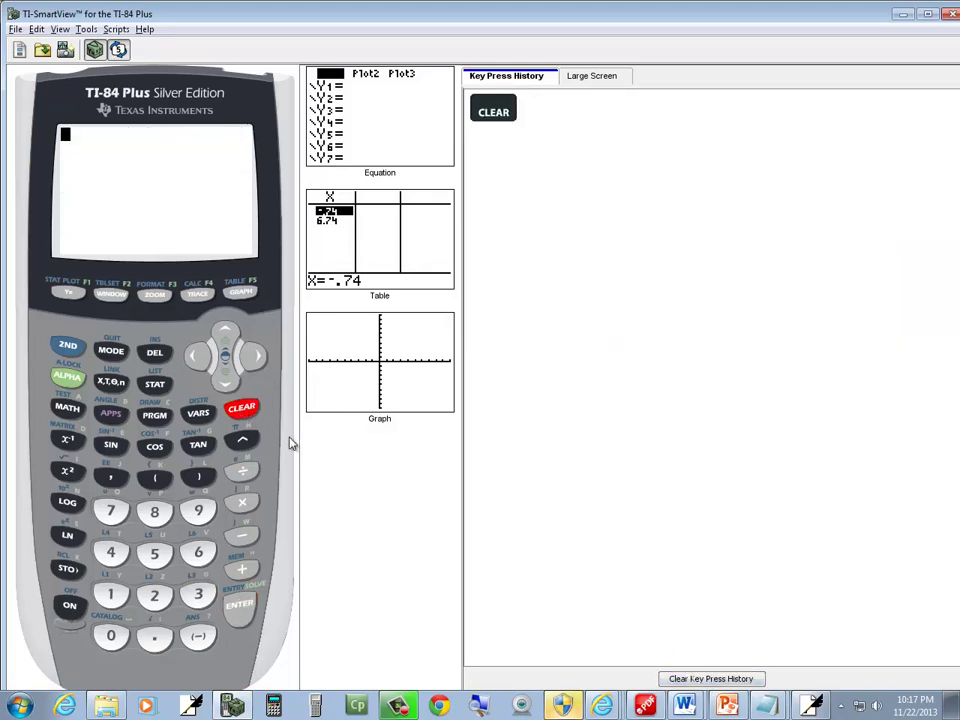
{"action": "left_click", "coordinate": [68, 348]}
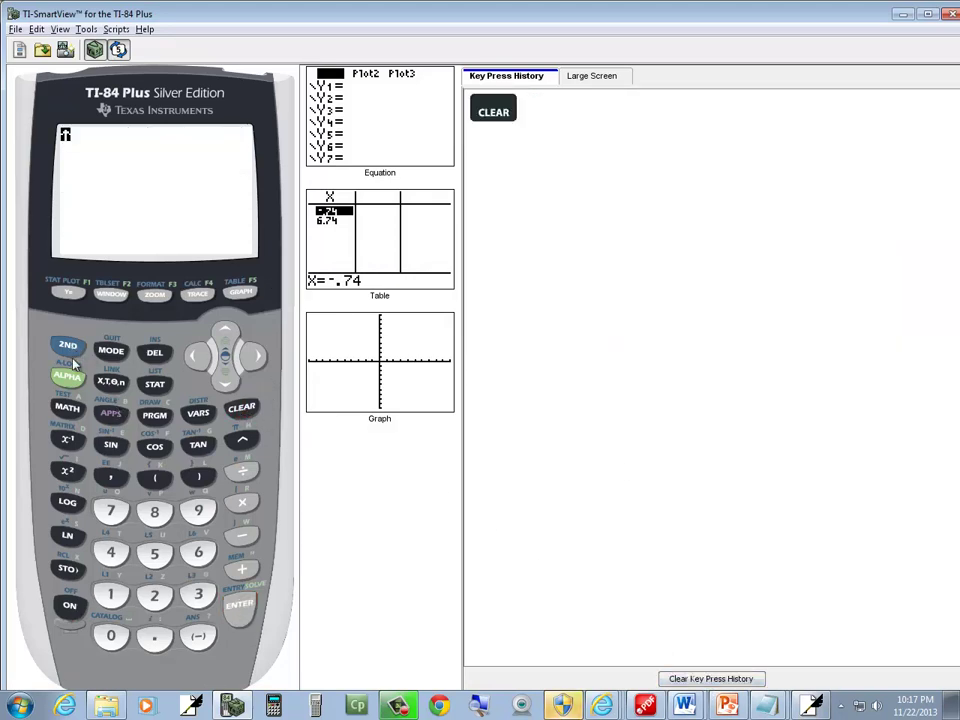
{"action": "left_click", "coordinate": [67, 440]}
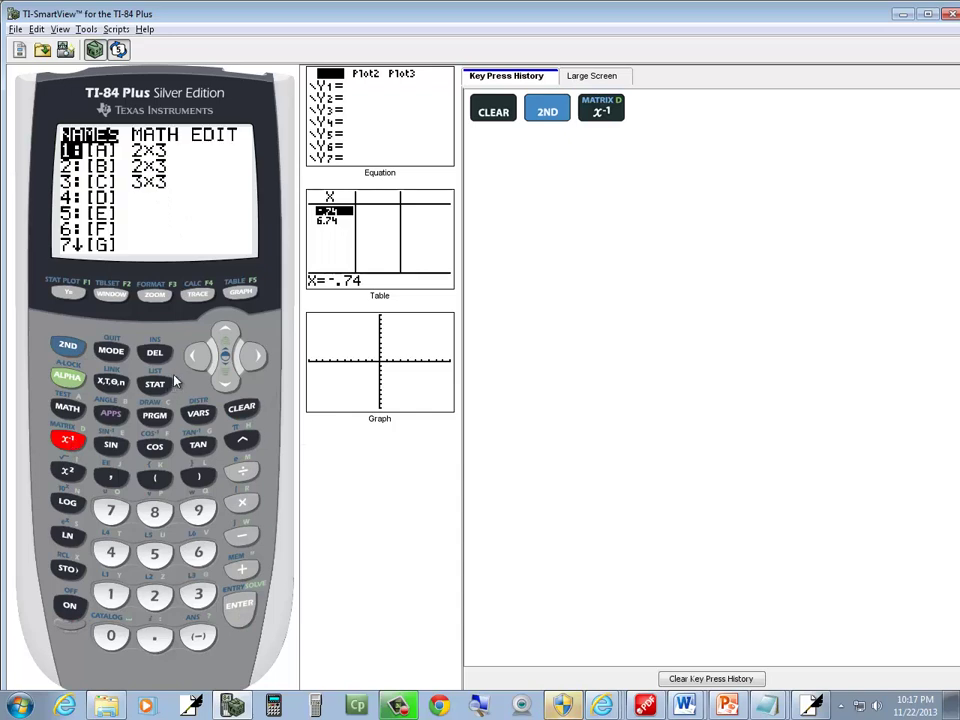
{"action": "left_click", "coordinate": [198, 356]}
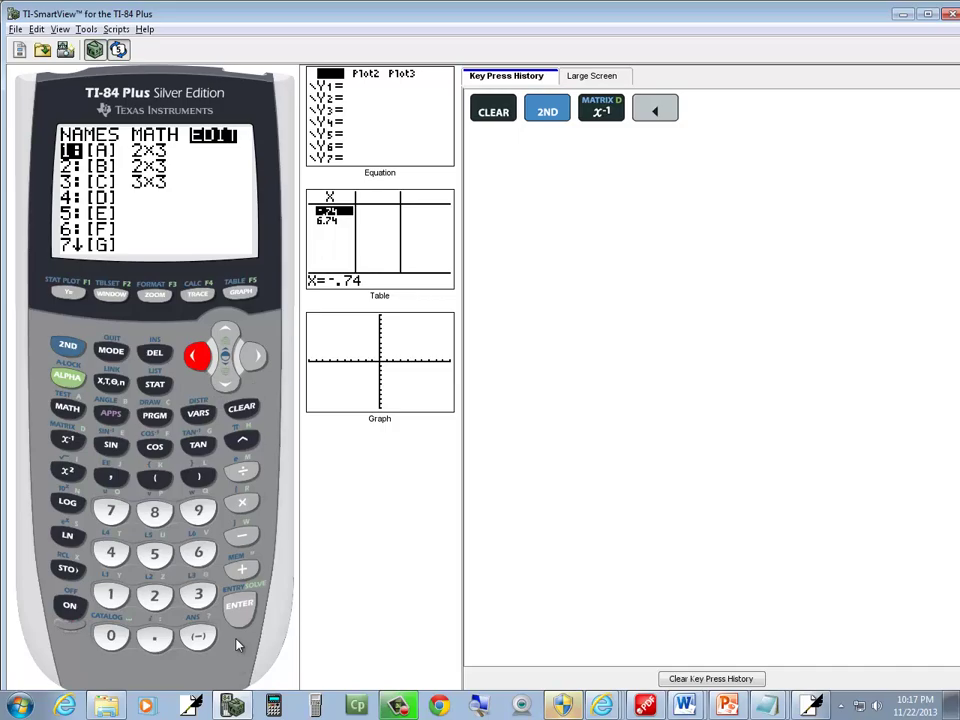
{"action": "left_click", "coordinate": [240, 609]}
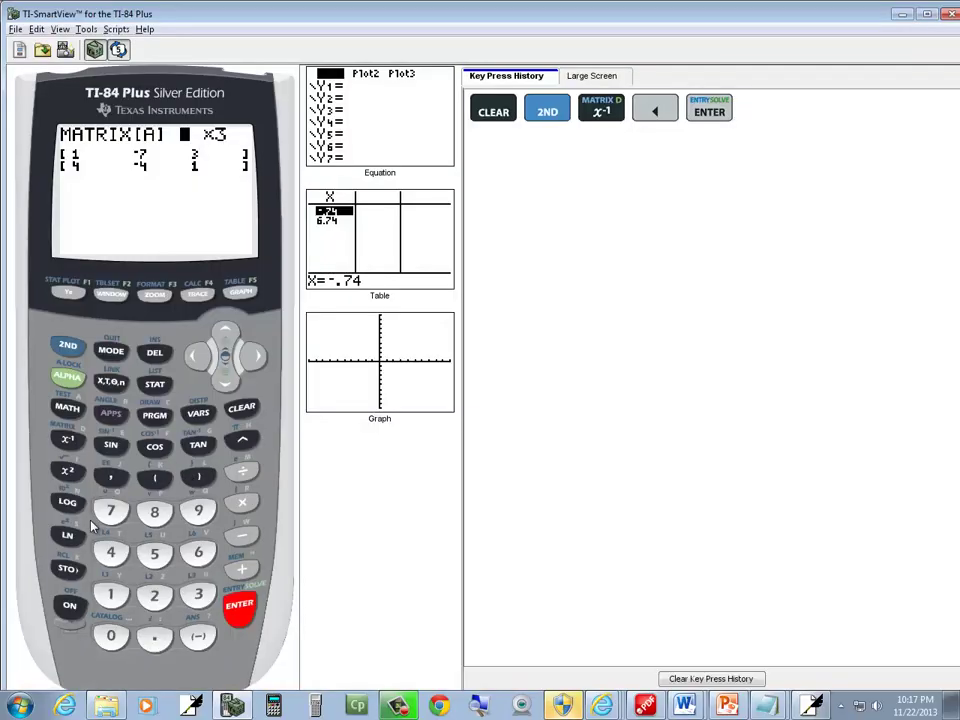
{"action": "left_click", "coordinate": [110, 553]}
{"action": "key", "text": "Return"}
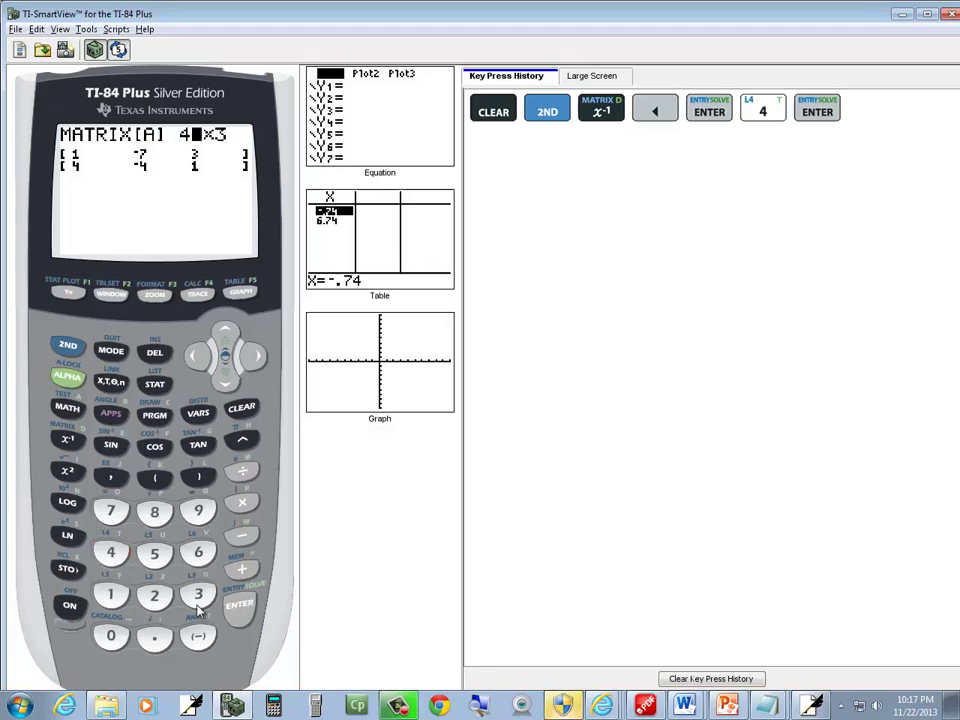
{"action": "left_click", "coordinate": [111, 596]}
{"action": "left_click", "coordinate": [240, 608]}
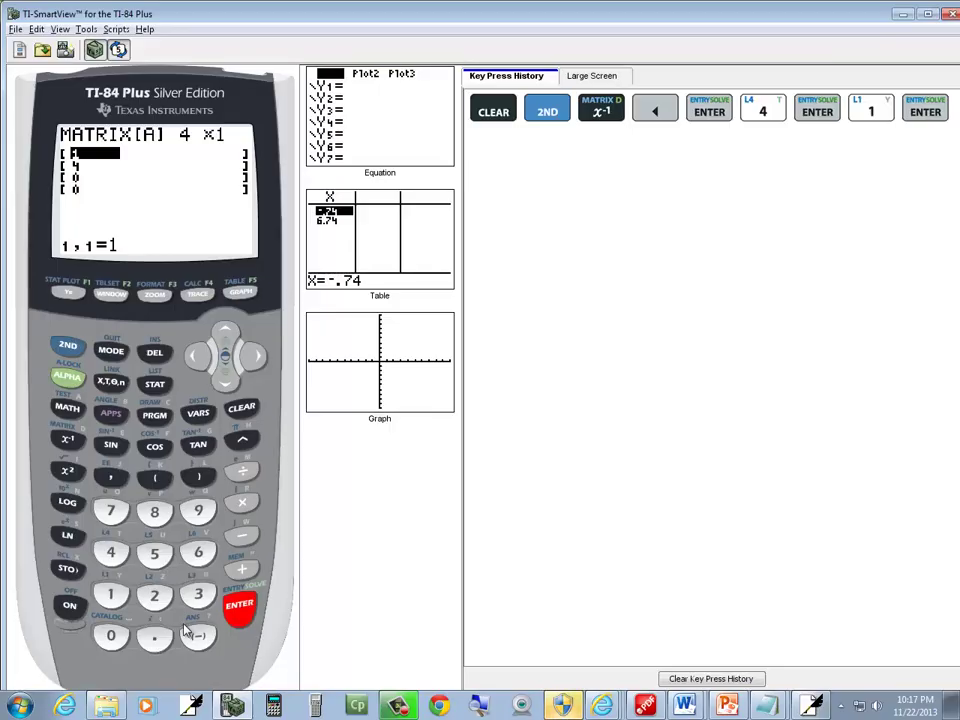
- Enter 2, −3, 5, −1 into matrix [A] and quit to the home screen
{"action": "left_click", "coordinate": [155, 596]}
{"action": "left_click", "coordinate": [238, 607]}
{"action": "left_click", "coordinate": [198, 636]}
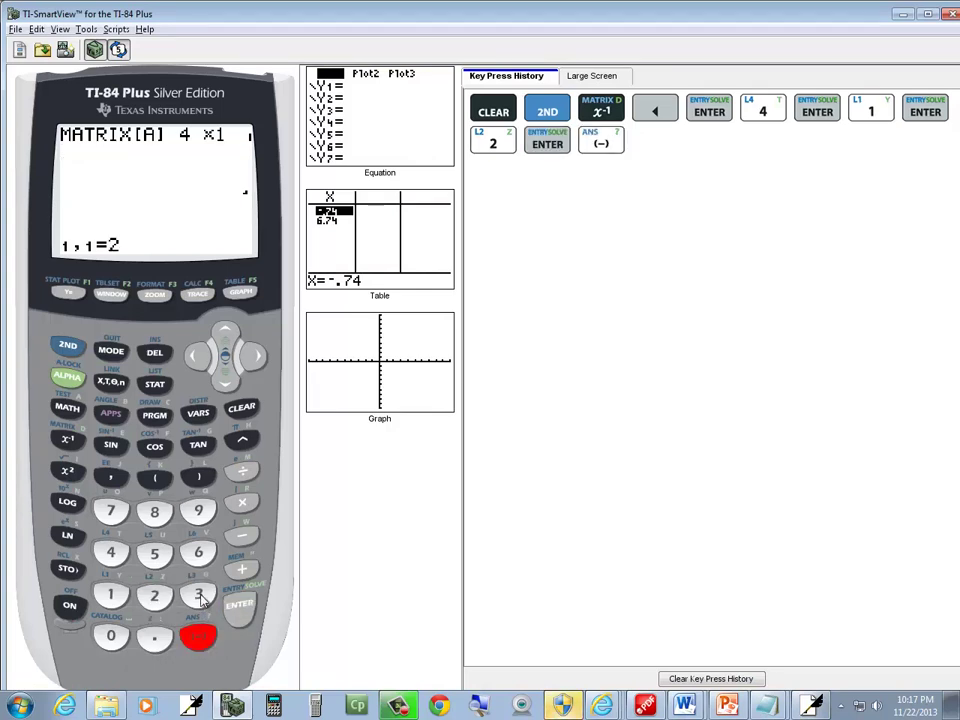
{"action": "left_click", "coordinate": [198, 595]}
{"action": "left_click", "coordinate": [240, 606]}
{"action": "left_click", "coordinate": [158, 561]}
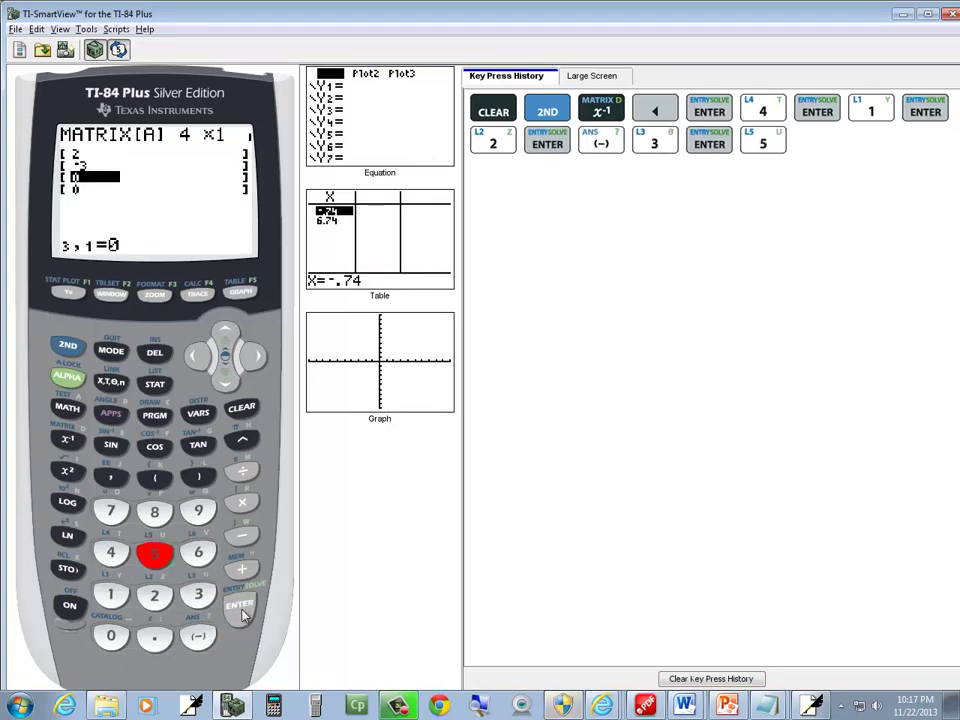
{"action": "left_click", "coordinate": [240, 606]}
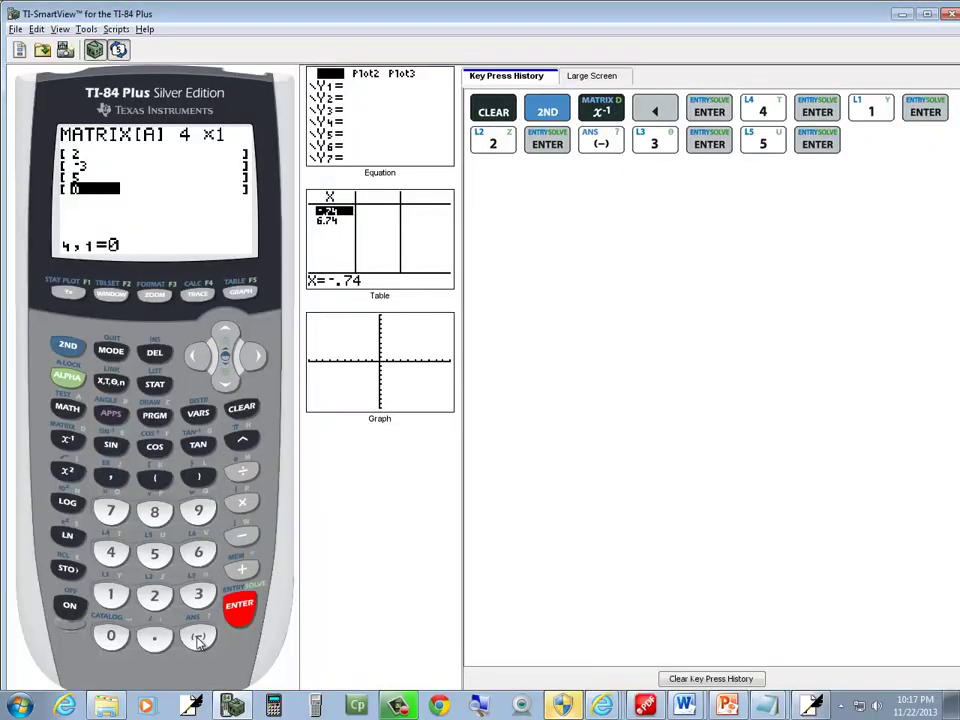
{"action": "left_click", "coordinate": [198, 636]}
{"action": "left_click", "coordinate": [111, 596]}
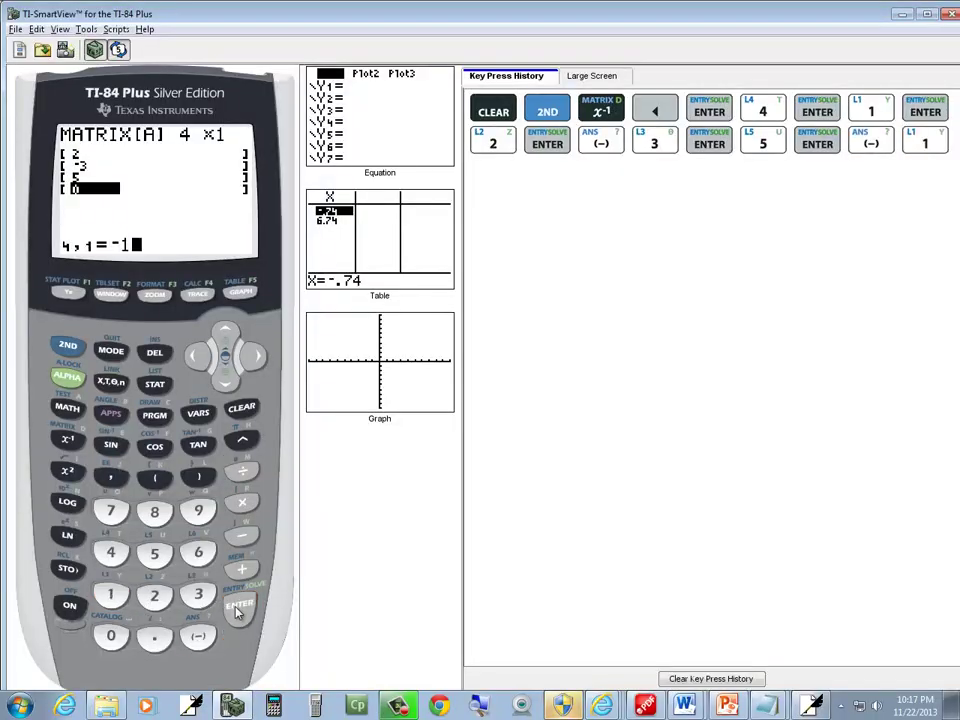
{"action": "left_click", "coordinate": [238, 606]}
{"action": "left_click", "coordinate": [68, 345]}
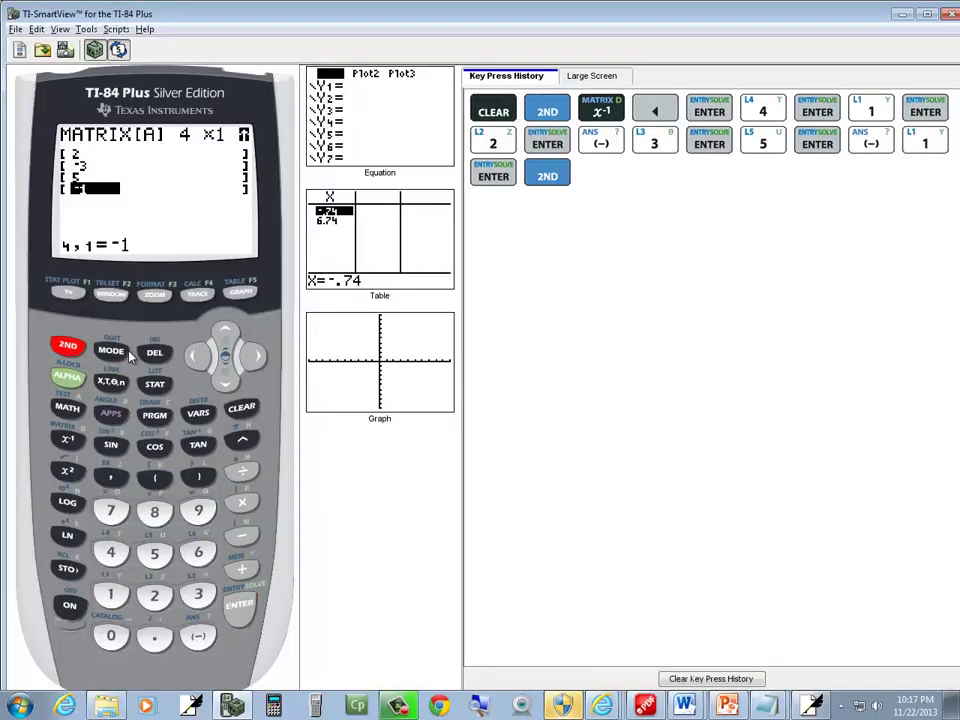
{"action": "key", "text": "Escape"}
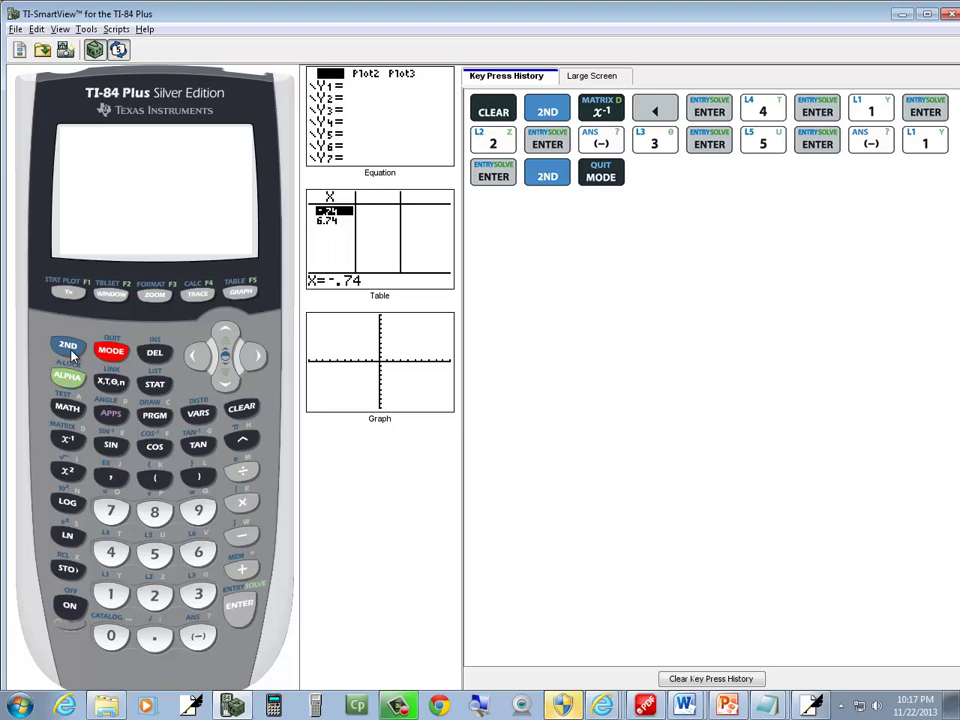
- Open matrix [B] in the matrix editor and set its size to 4×1
{"action": "left_click", "coordinate": [68, 345]}
{"action": "left_click", "coordinate": [67, 438]}
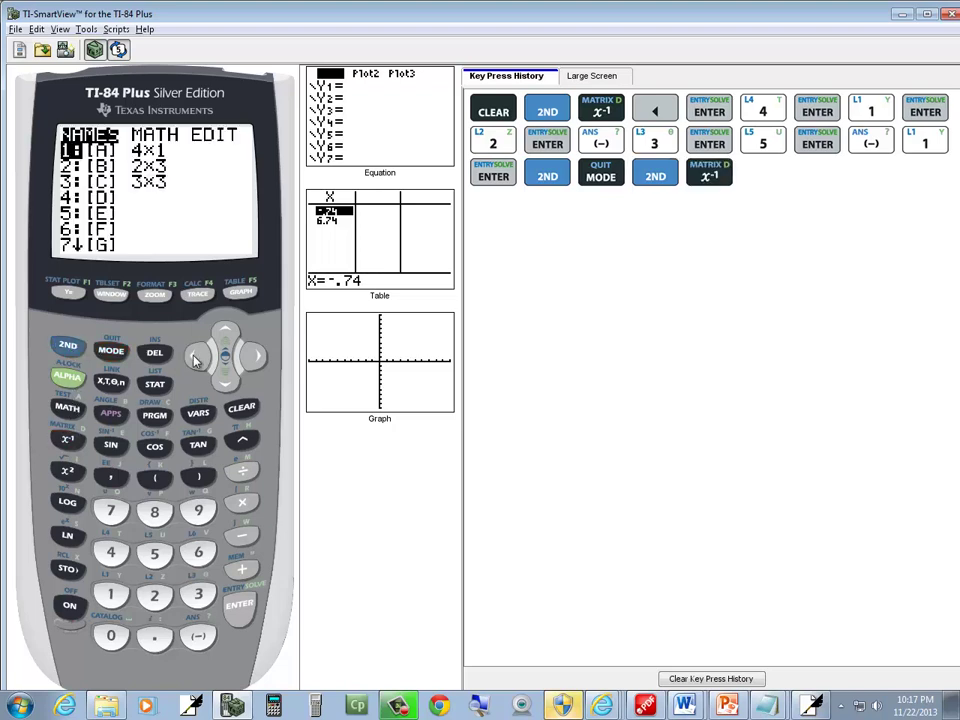
{"action": "left_click", "coordinate": [197, 357]}
{"action": "left_click", "coordinate": [226, 382]}
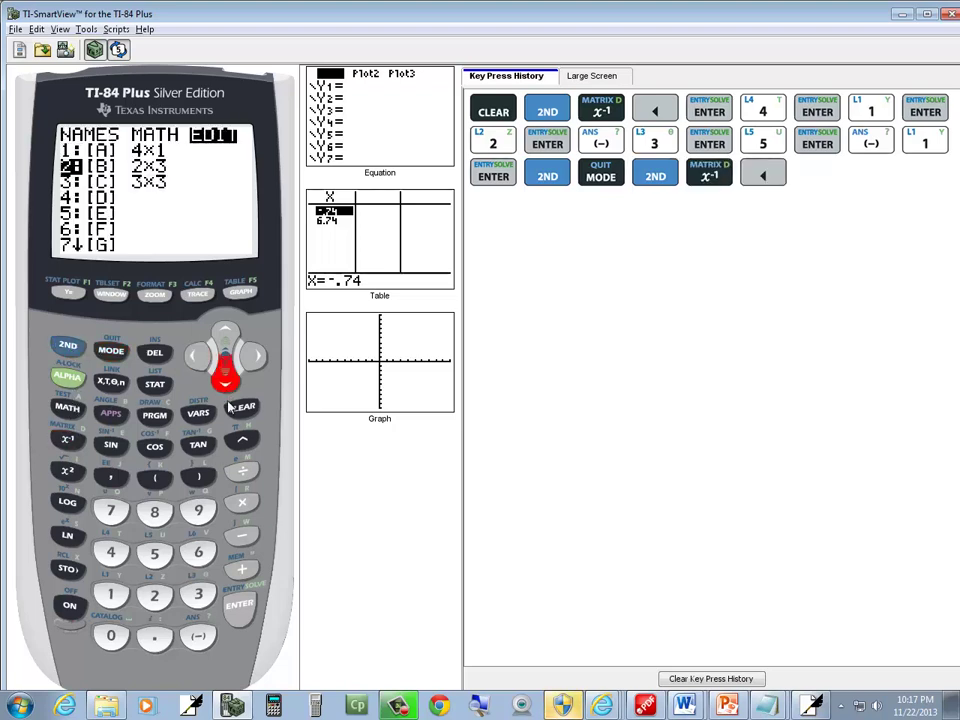
{"action": "left_click", "coordinate": [238, 615]}
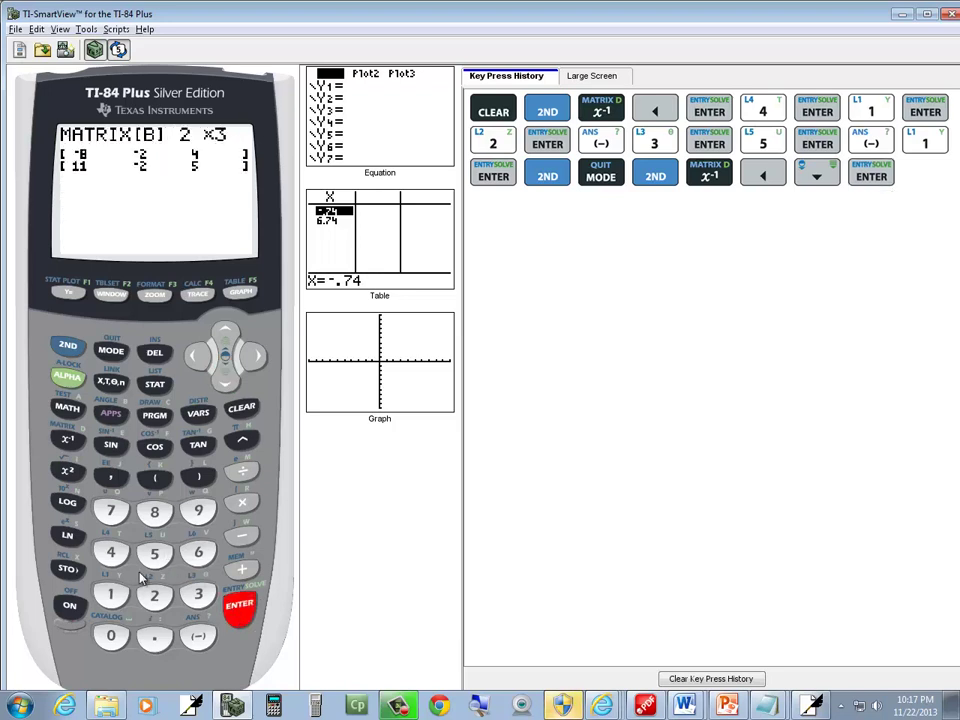
{"action": "key", "text": "4"}
{"action": "key", "text": "Return"}
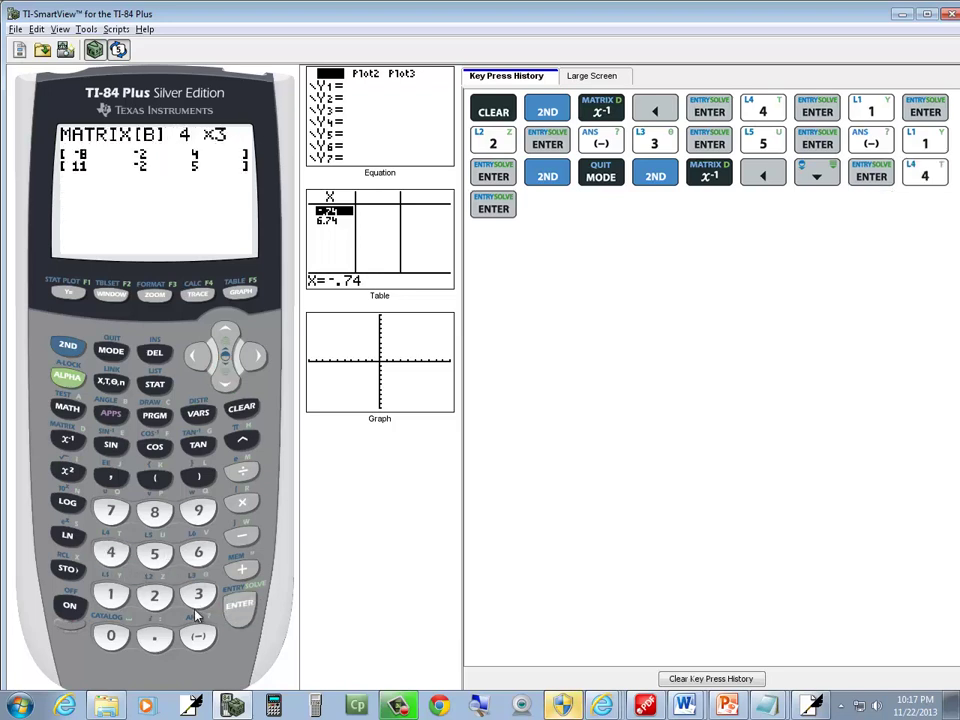
{"action": "key", "text": "1"}
{"action": "left_click", "coordinate": [238, 615]}
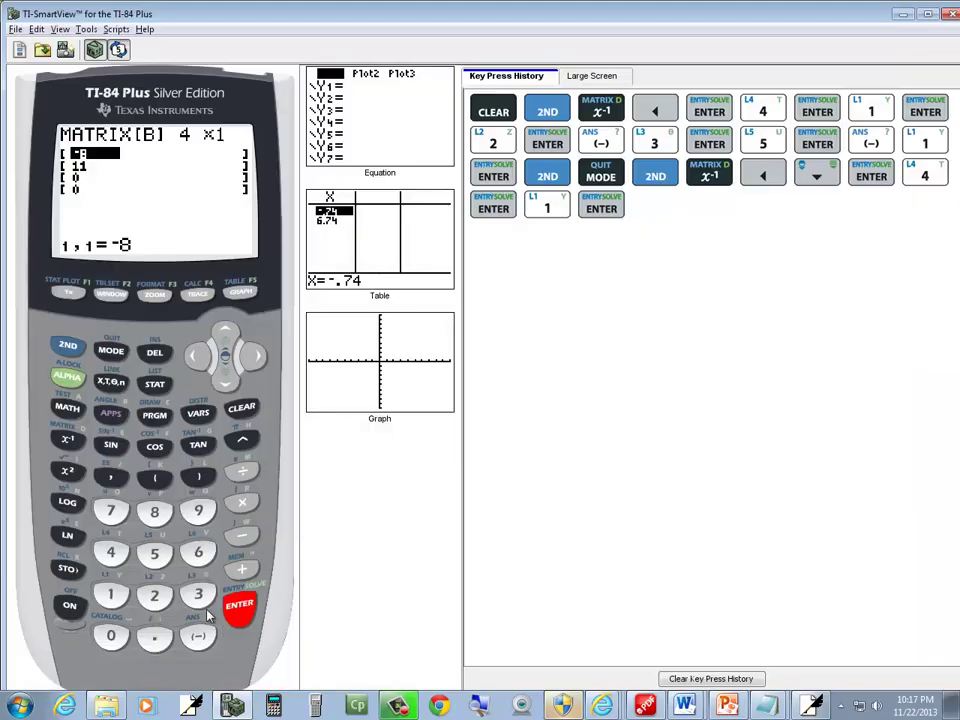
- Enter −8, 10, −4, 2 as the entries of matrix [B]
{"action": "left_click", "coordinate": [197, 636]}
{"action": "left_click", "coordinate": [154, 512]}
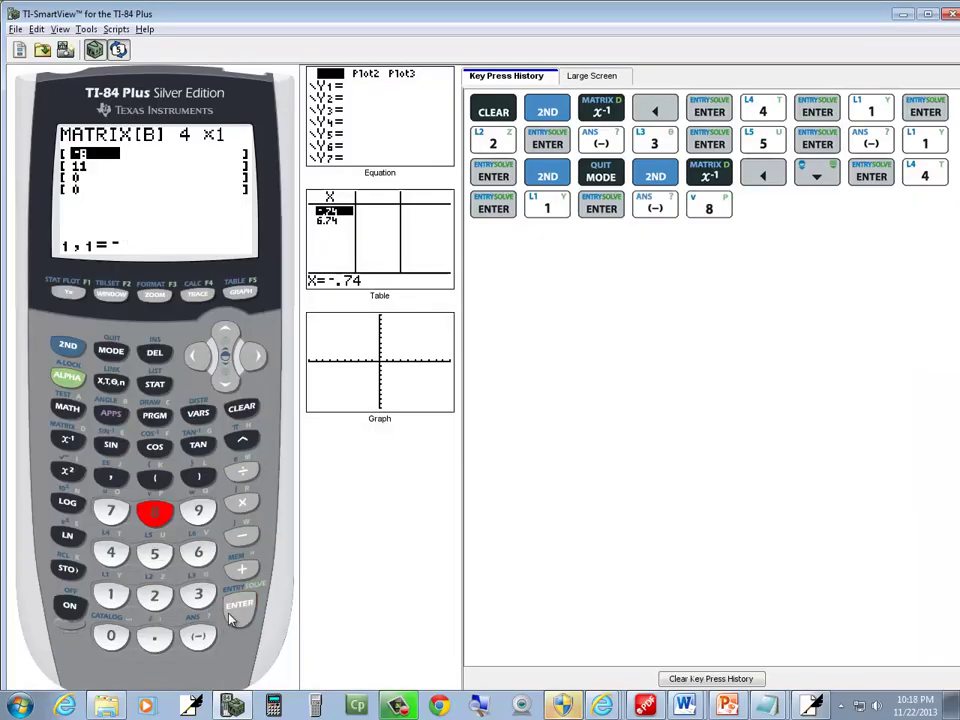
{"action": "left_click", "coordinate": [238, 605]}
{"action": "left_click", "coordinate": [111, 595]}
{"action": "left_click", "coordinate": [111, 637]}
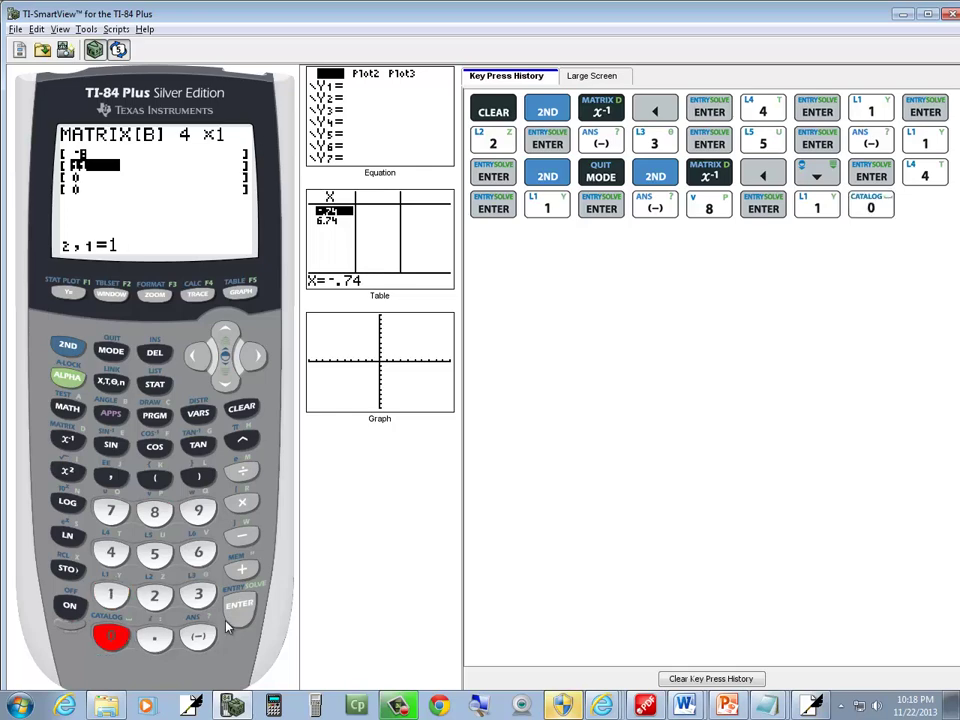
{"action": "left_click", "coordinate": [238, 606]}
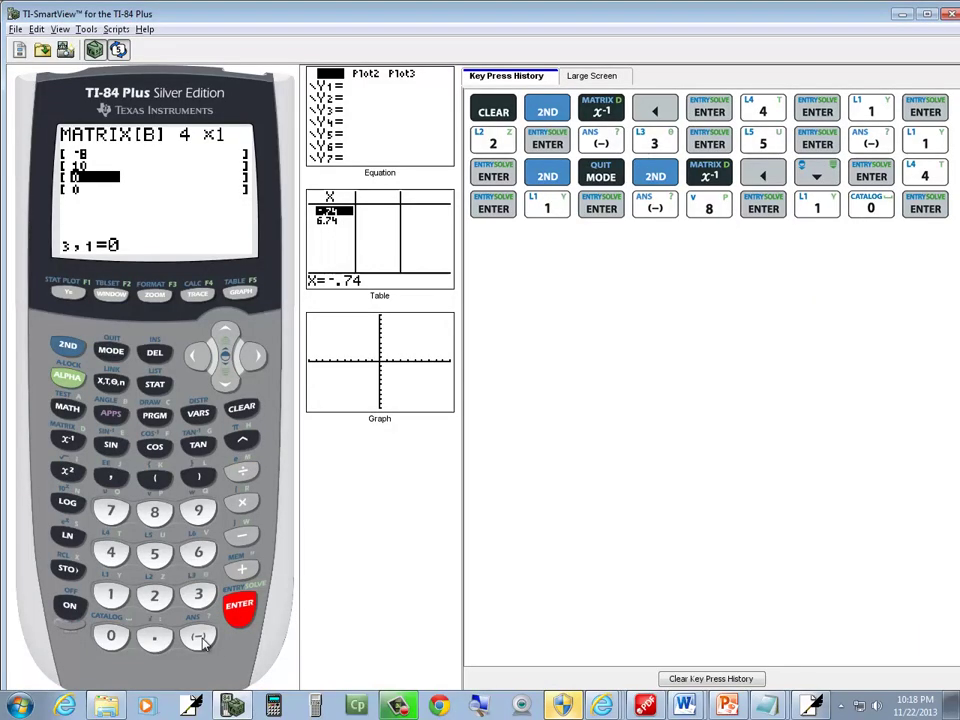
{"action": "left_click", "coordinate": [197, 636]}
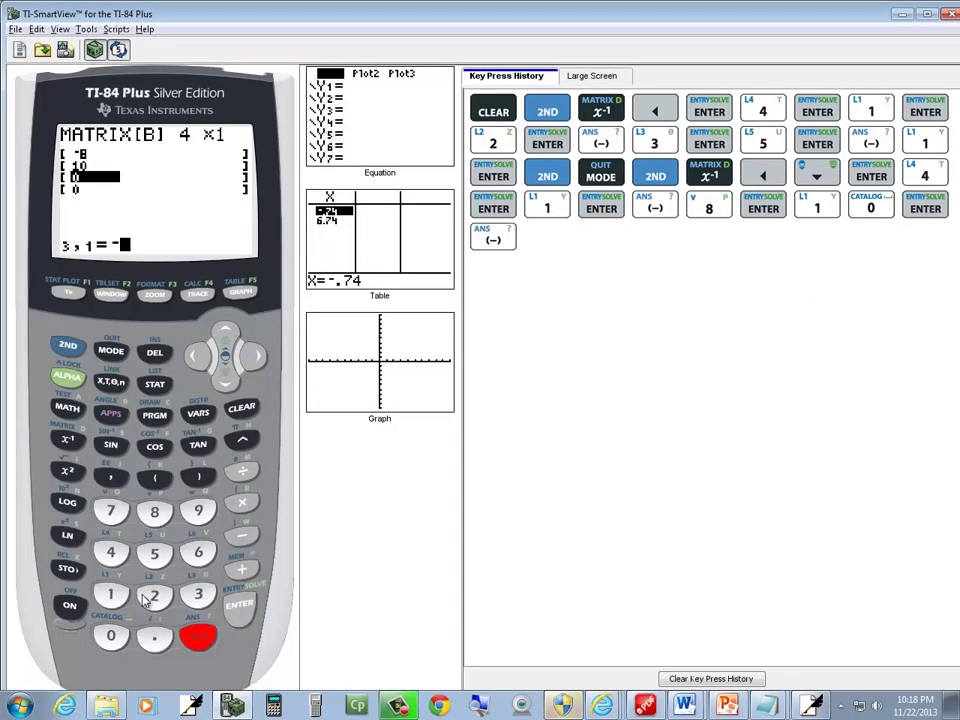
{"action": "left_click", "coordinate": [111, 553]}
{"action": "left_click", "coordinate": [238, 605]}
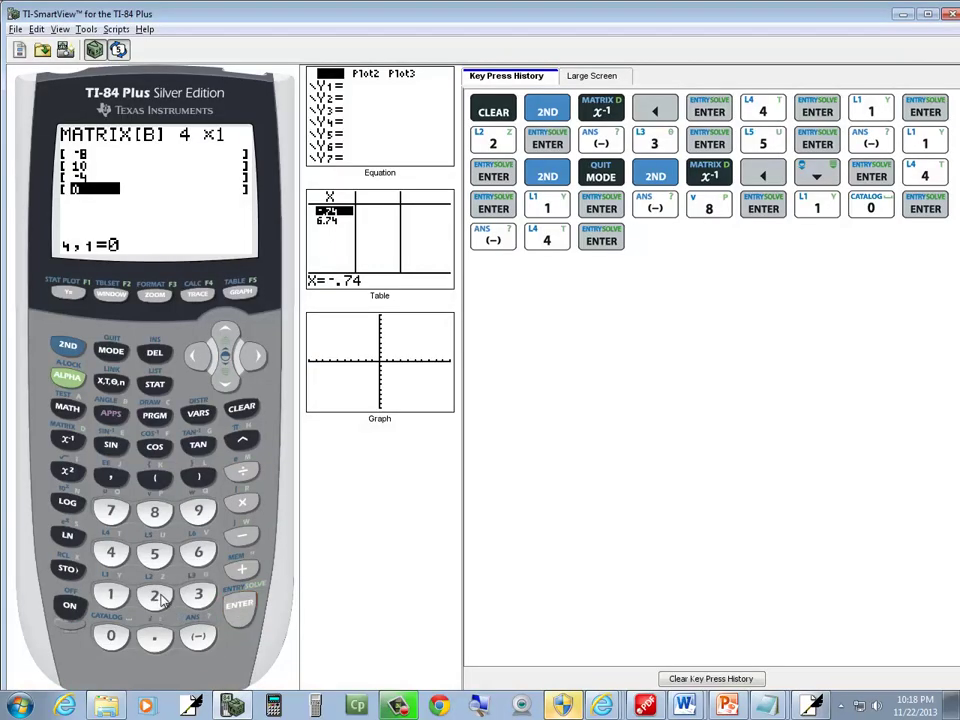
{"action": "left_click", "coordinate": [154, 596]}
{"action": "left_click", "coordinate": [238, 606]}
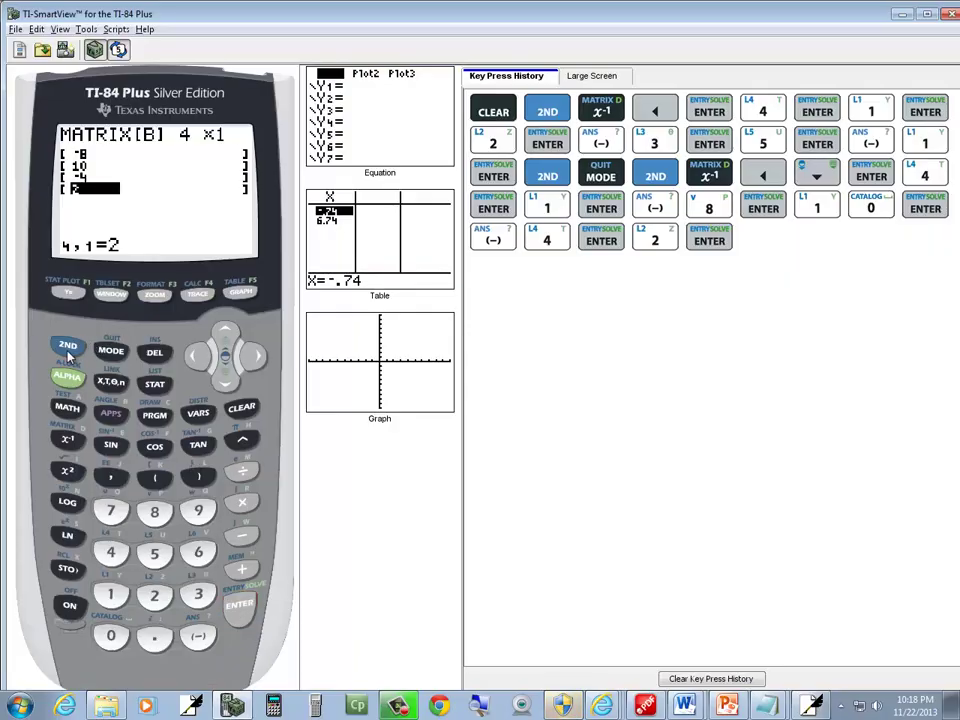
- Return to the home screen, build [A]+[B] from the MATRIX menu, and evaluate it
{"action": "left_click", "coordinate": [67, 349]}
{"action": "left_click", "coordinate": [104, 356]}
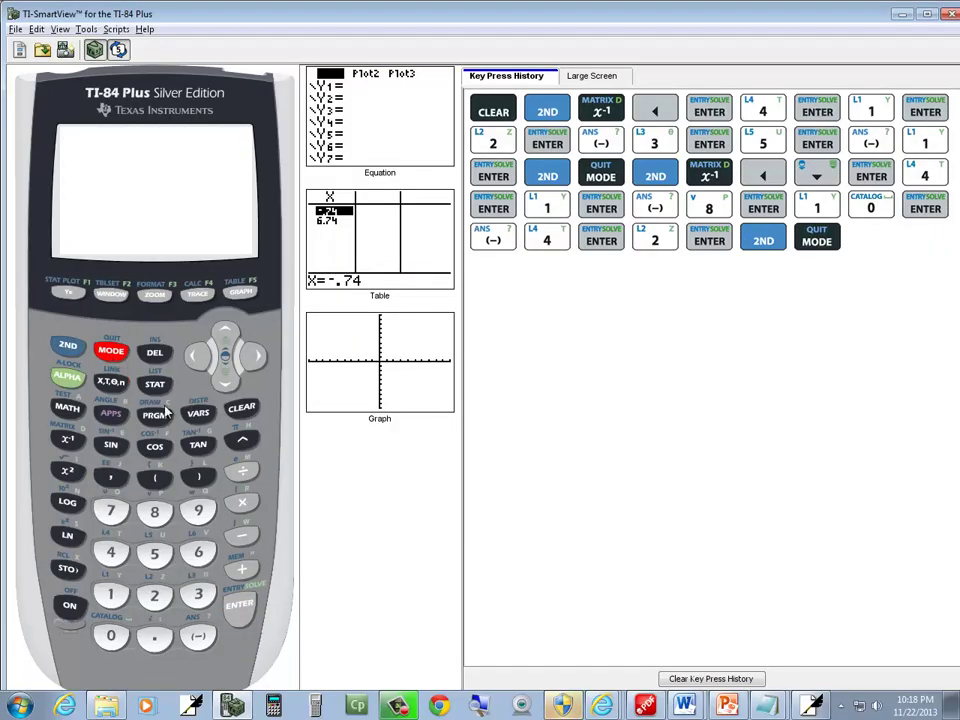
{"action": "left_click", "coordinate": [66, 345]}
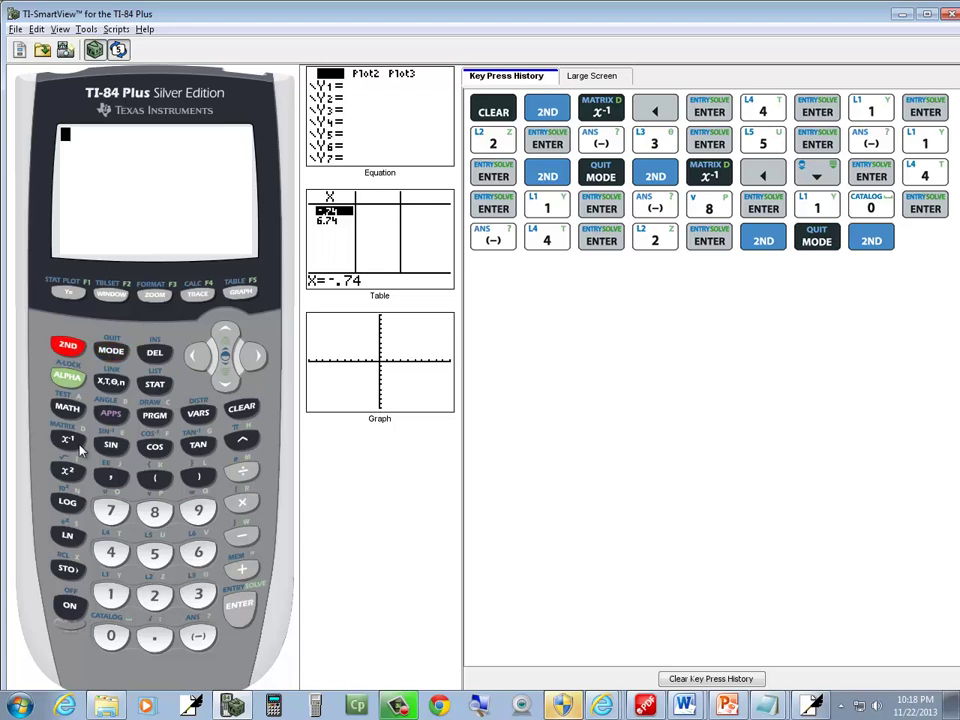
{"action": "left_click", "coordinate": [67, 440]}
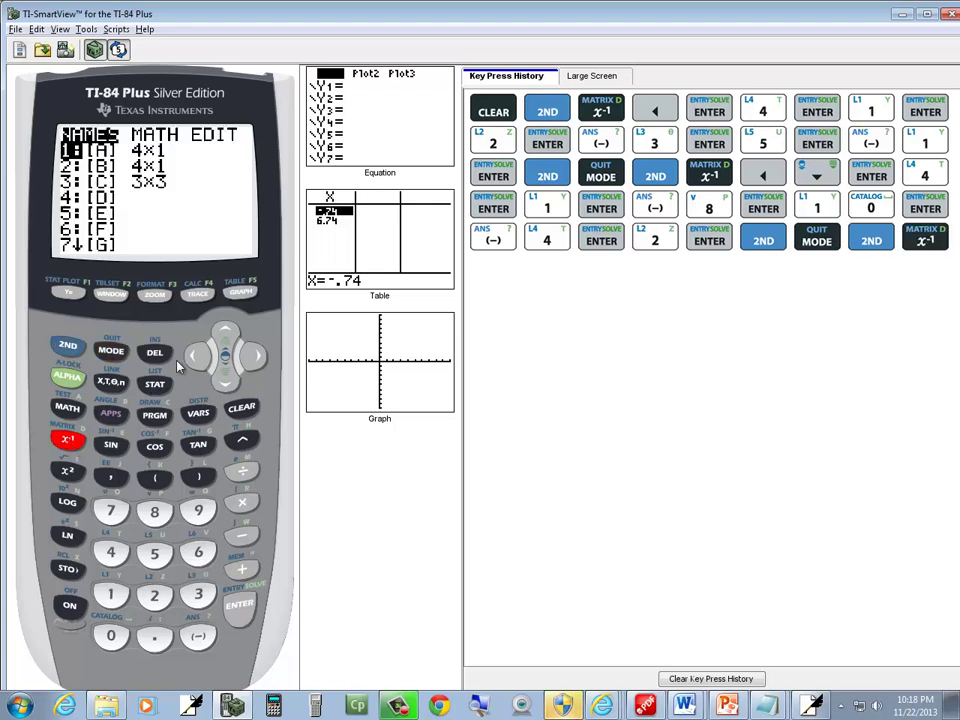
{"action": "left_click", "coordinate": [239, 604]}
{"action": "left_click", "coordinate": [242, 569]}
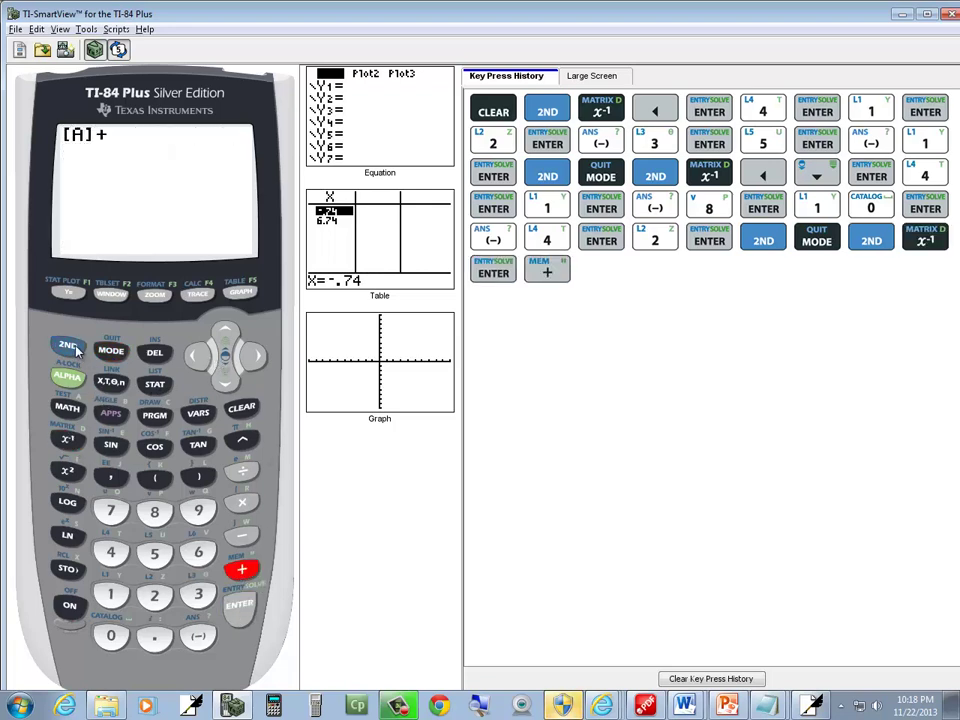
{"action": "left_click", "coordinate": [70, 346]}
{"action": "left_click", "coordinate": [67, 440]}
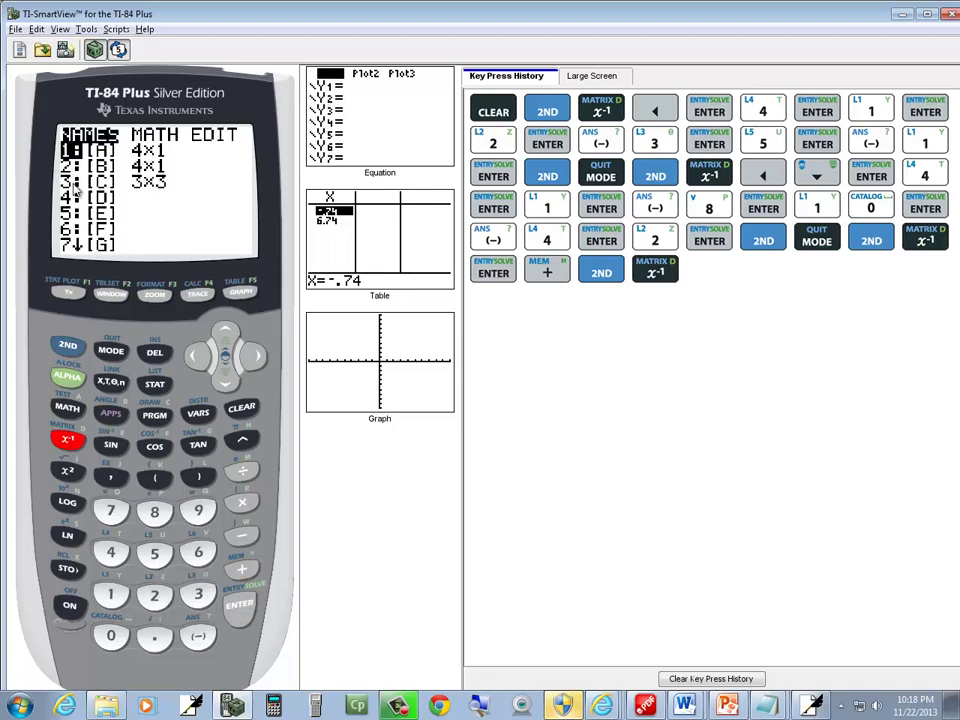
{"action": "left_click", "coordinate": [163, 600]}
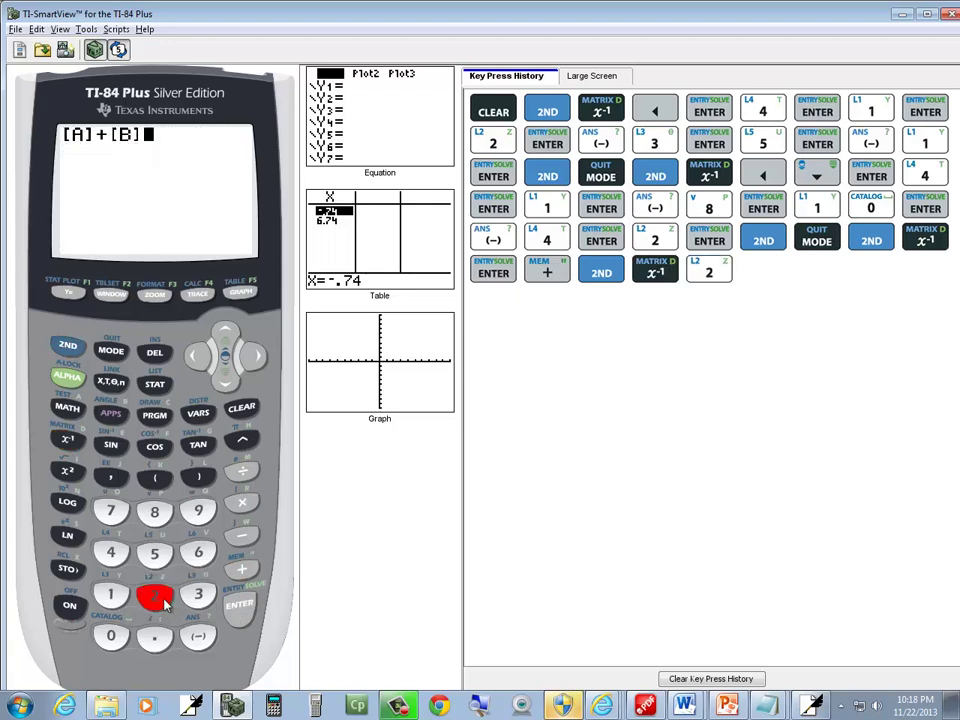
{"action": "left_click", "coordinate": [223, 609]}
- Handwrite the bracketed column −6, 7, 1, 1 after A+B =, checking the calculator result
{"action": "key", "text": "alt+Tab"}
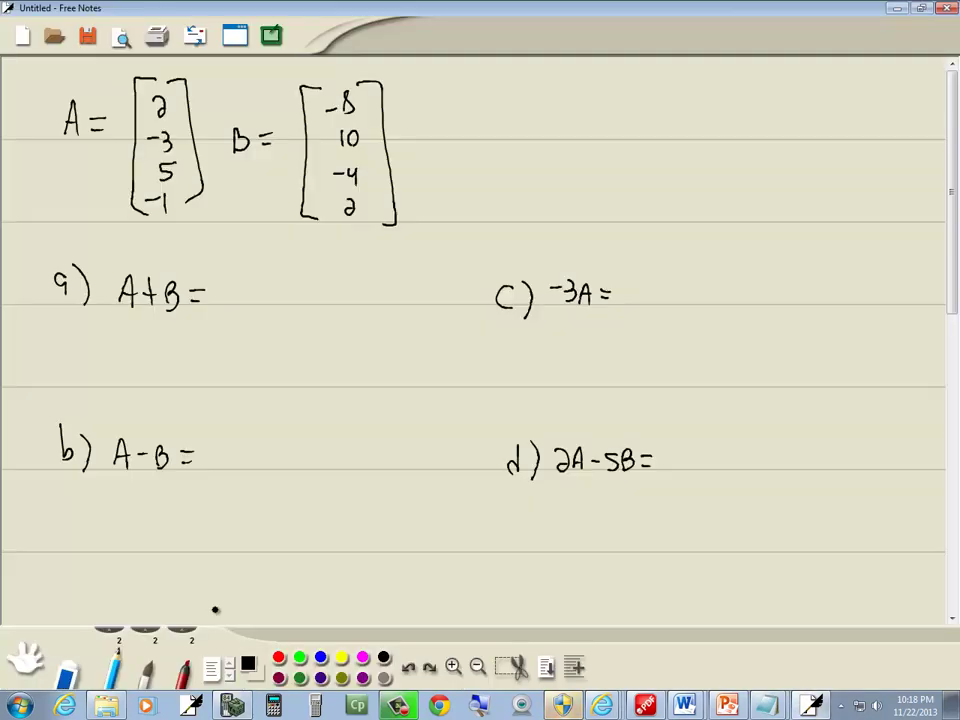
{"action": "mouse_move", "coordinate": [234, 250]}
{"action": "left_mouse_down"}
{"action": "mouse_move", "coordinate": [234, 369]}
{"action": "mouse_move", "coordinate": [250, 372]}
{"action": "left_mouse_up"}
{"action": "key", "text": "alt+Tab"}
{"action": "key", "text": "alt+Tab"}
{"action": "left_click_drag", "start_coordinate": [252, 270], "coordinate": [264, 270]}
{"action": "left_click_drag", "start_coordinate": [280, 262], "coordinate": [278, 298]}
{"action": "key", "text": "alt+Tab"}
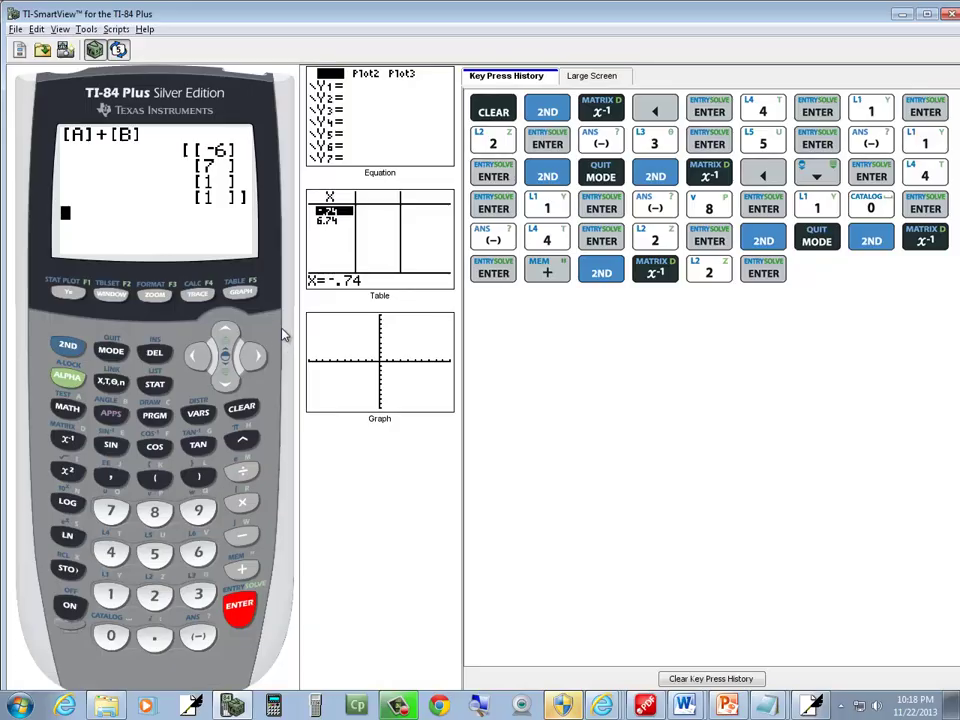
{"action": "key", "text": "alt+Tab"}
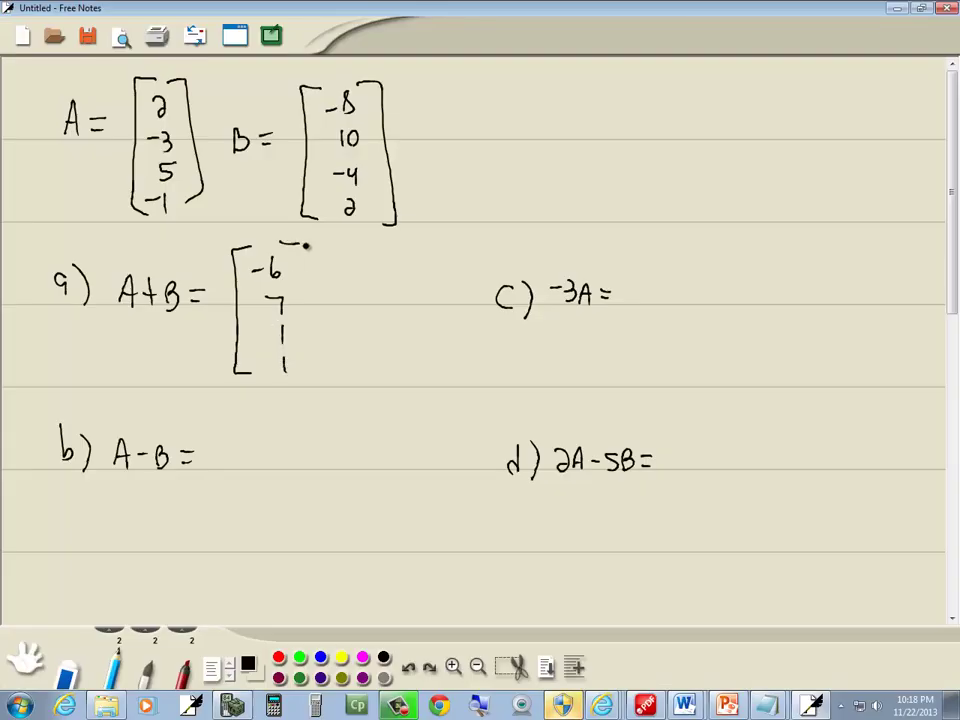
{"action": "left_click_drag", "start_coordinate": [305, 244], "coordinate": [303, 380]}
{"action": "key", "text": "alt+Tab"}
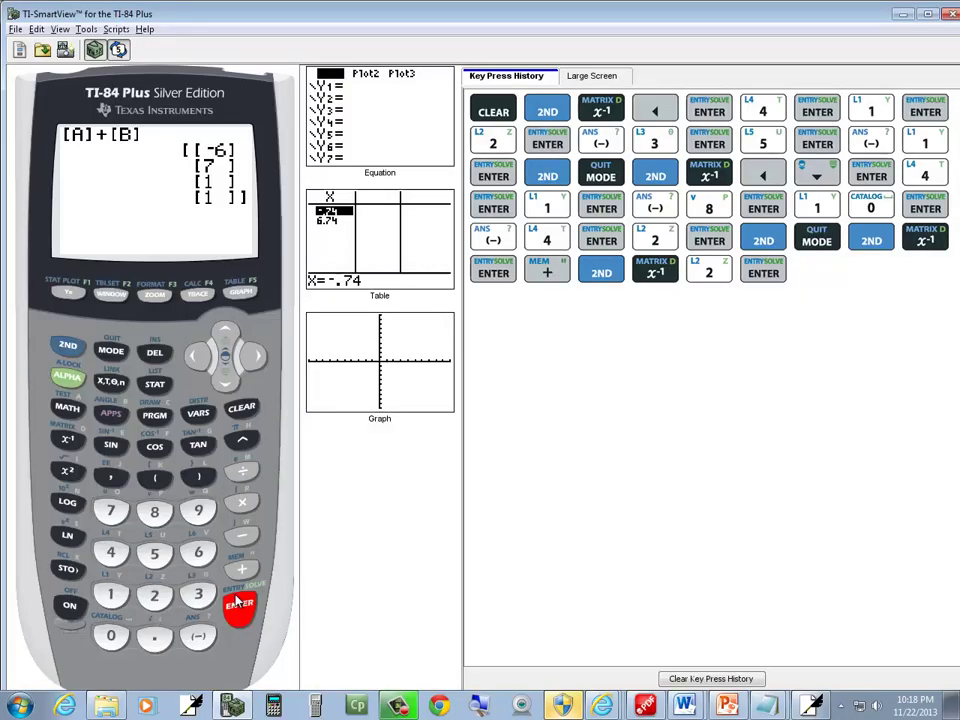
- Paste [A], a minus sign and [B] from the MATRIX menu, then evaluate [A]−[B]
{"action": "left_click", "coordinate": [67, 345]}
{"action": "left_click", "coordinate": [70, 442]}
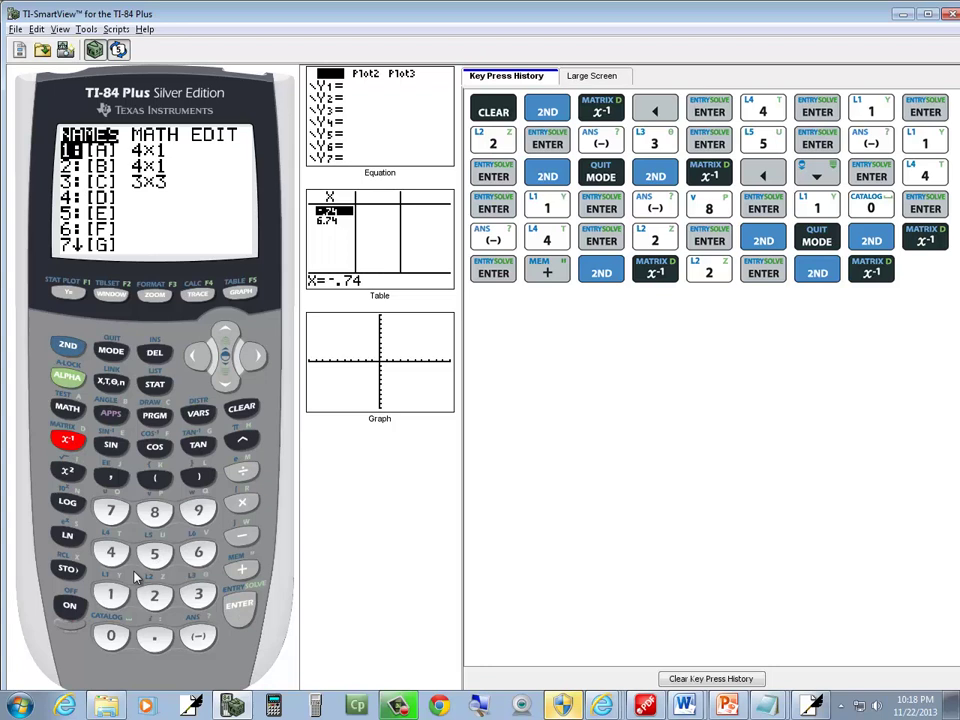
{"action": "left_click", "coordinate": [111, 594]}
{"action": "left_click", "coordinate": [241, 536]}
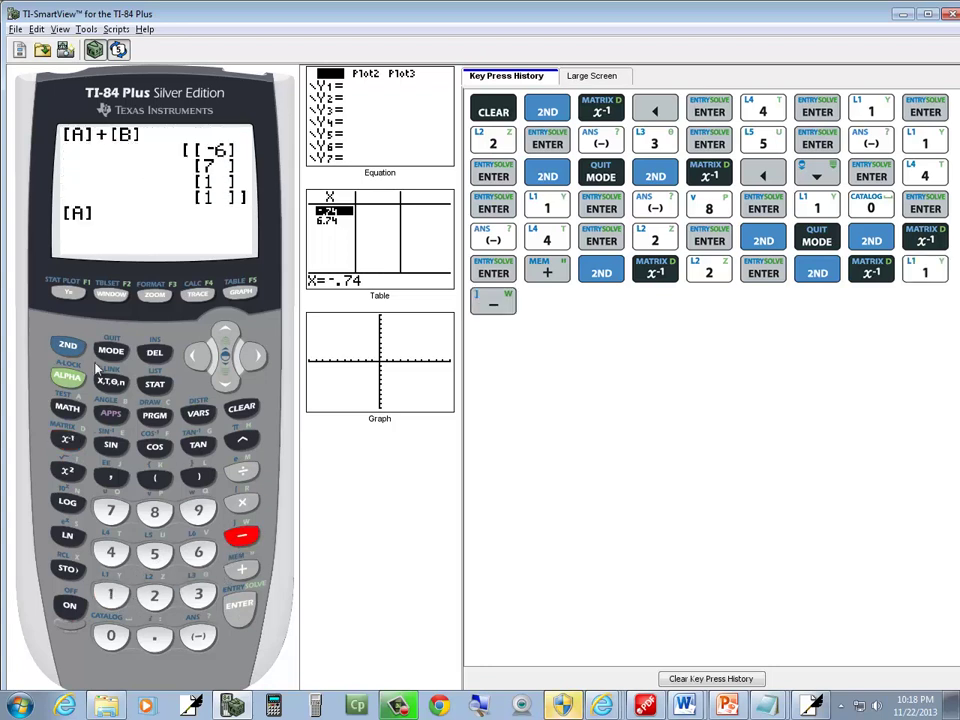
{"action": "left_click", "coordinate": [67, 345]}
{"action": "left_click", "coordinate": [67, 440]}
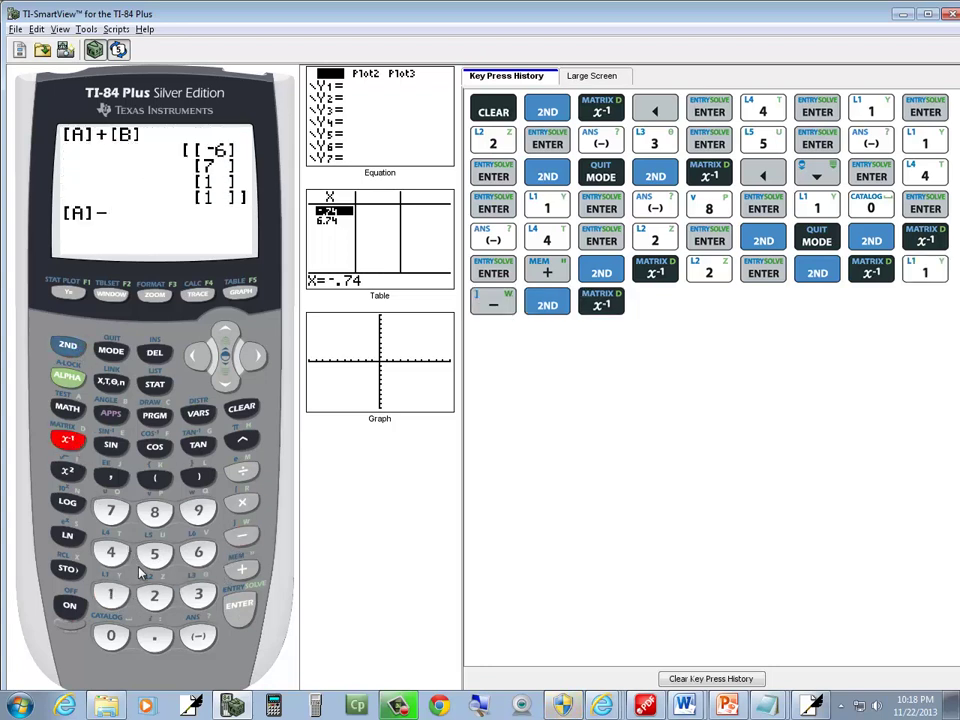
{"action": "left_click", "coordinate": [154, 596]}
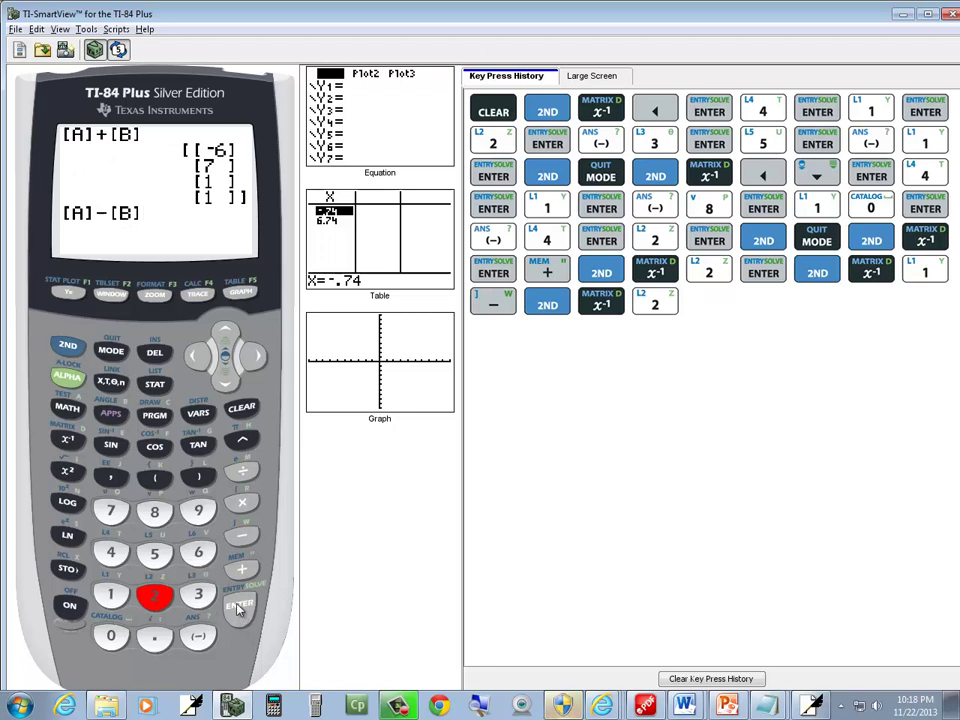
{"action": "left_click", "coordinate": [240, 606]}
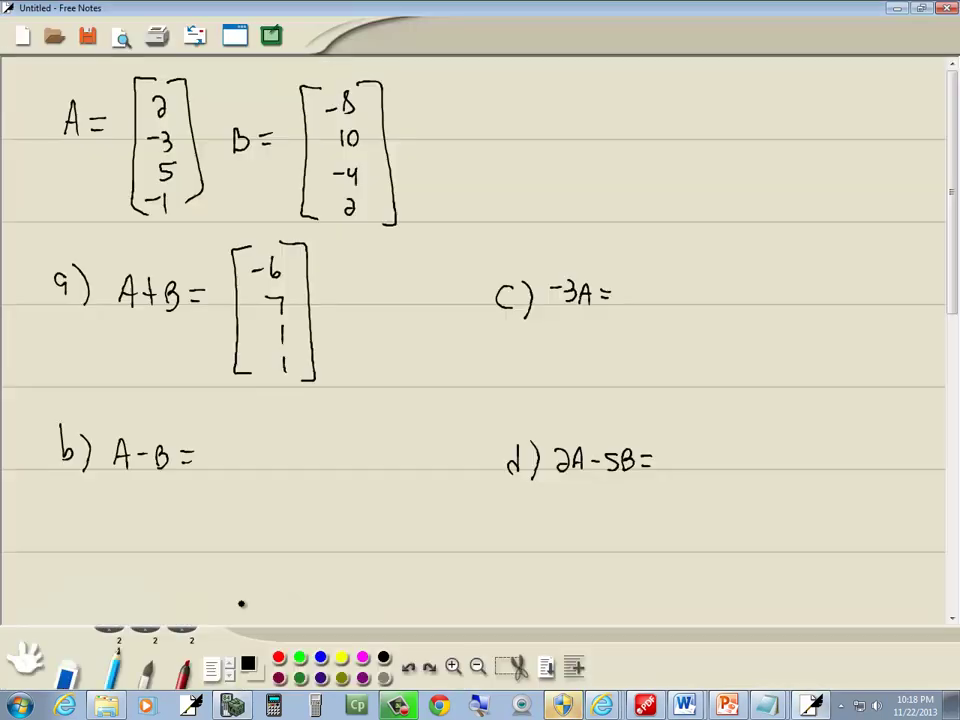
- Handwrite the bracketed column 10, −13, 9, −3 after A−B =, erasing and rewriting a mistaken digit
{"action": "mouse_move", "coordinate": [258, 430]}
{"action": "left_mouse_down"}
{"action": "mouse_move", "coordinate": [238, 467]}
{"action": "mouse_move", "coordinate": [257, 585]}
{"action": "left_mouse_up"}
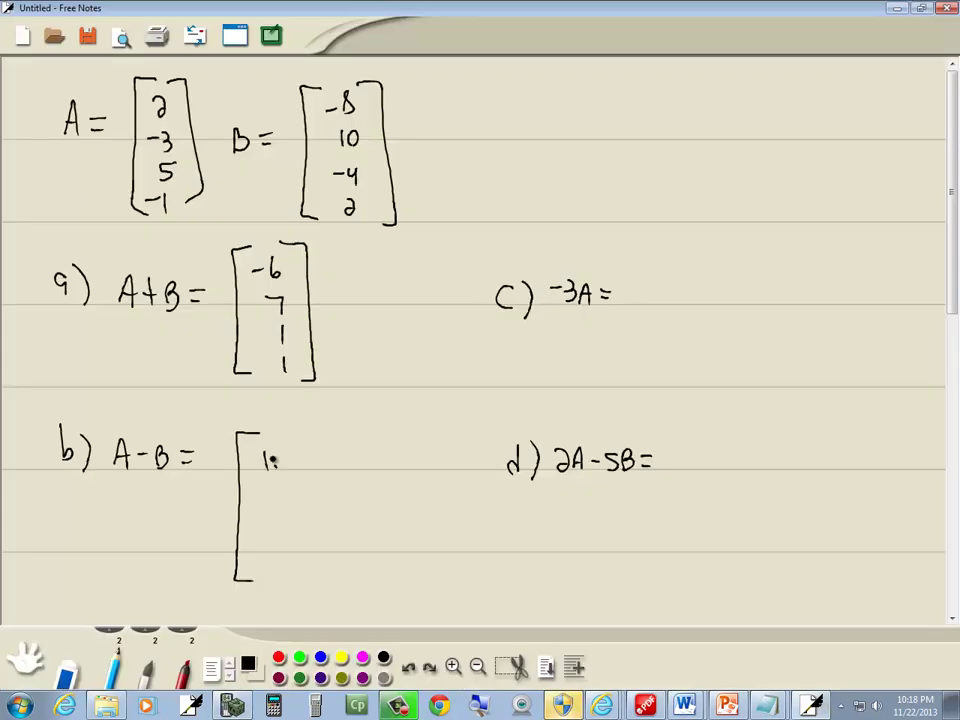
{"action": "left_click_drag", "start_coordinate": [280, 452], "coordinate": [278, 456]}
{"action": "left_click", "coordinate": [68, 668]}
{"action": "left_click_drag", "start_coordinate": [285, 492], "coordinate": [281, 507]}
{"action": "left_click", "coordinate": [113, 664]}
{"action": "left_click_drag", "start_coordinate": [285, 494], "coordinate": [292, 507]}
{"action": "key", "text": "alt+Tab"}
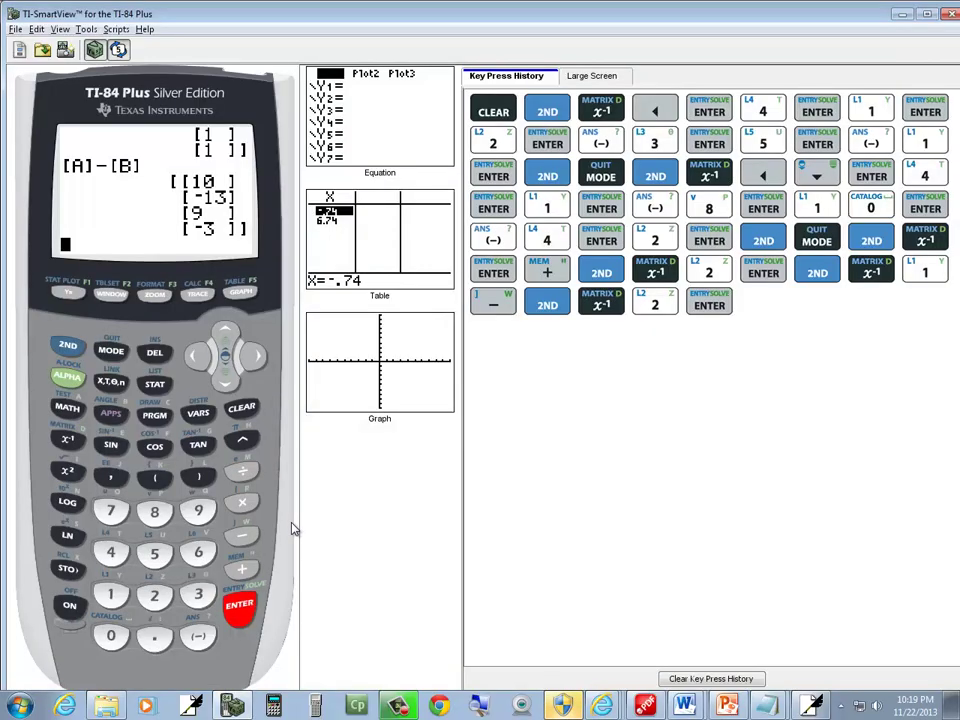
{"action": "key", "text": "alt+Tab"}
{"action": "left_click_drag", "start_coordinate": [285, 530], "coordinate": [282, 547]}
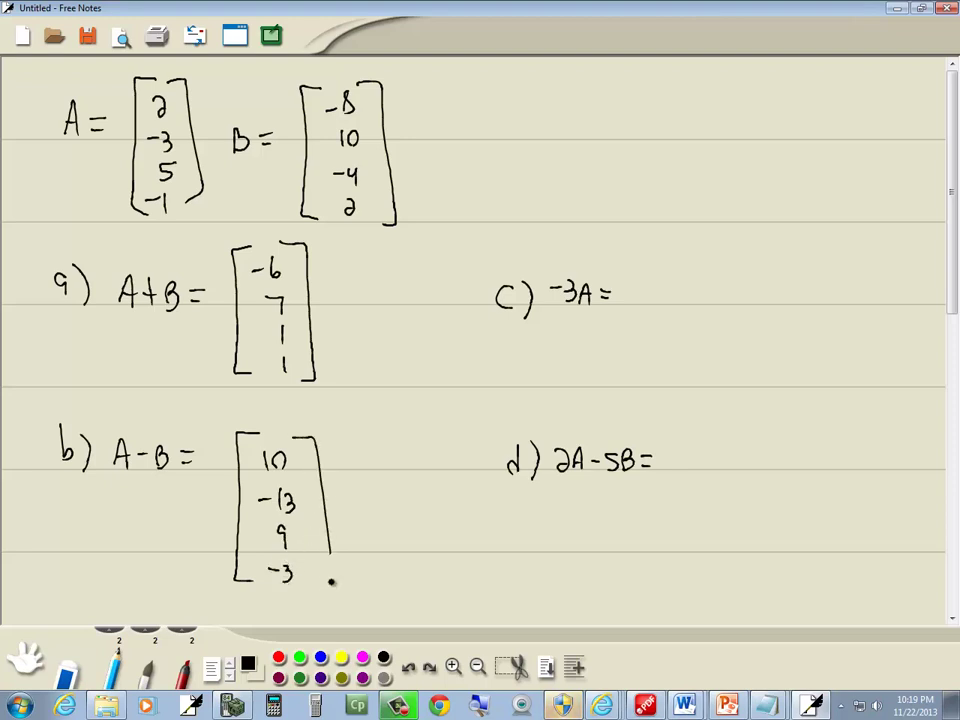
{"action": "left_click_drag", "start_coordinate": [306, 437], "coordinate": [325, 586]}
- Enter −3 followed by [A] from the MATRIX menu and evaluate −3[A]
{"action": "left_click", "coordinate": [192, 706]}
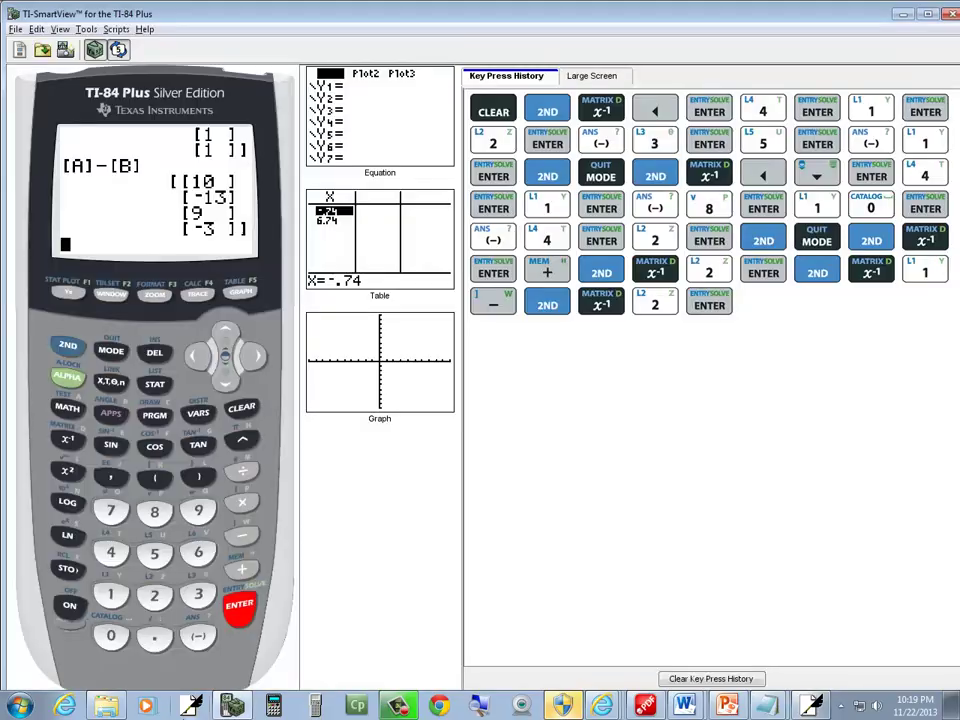
{"action": "left_click", "coordinate": [200, 637]}
{"action": "left_click", "coordinate": [198, 595]}
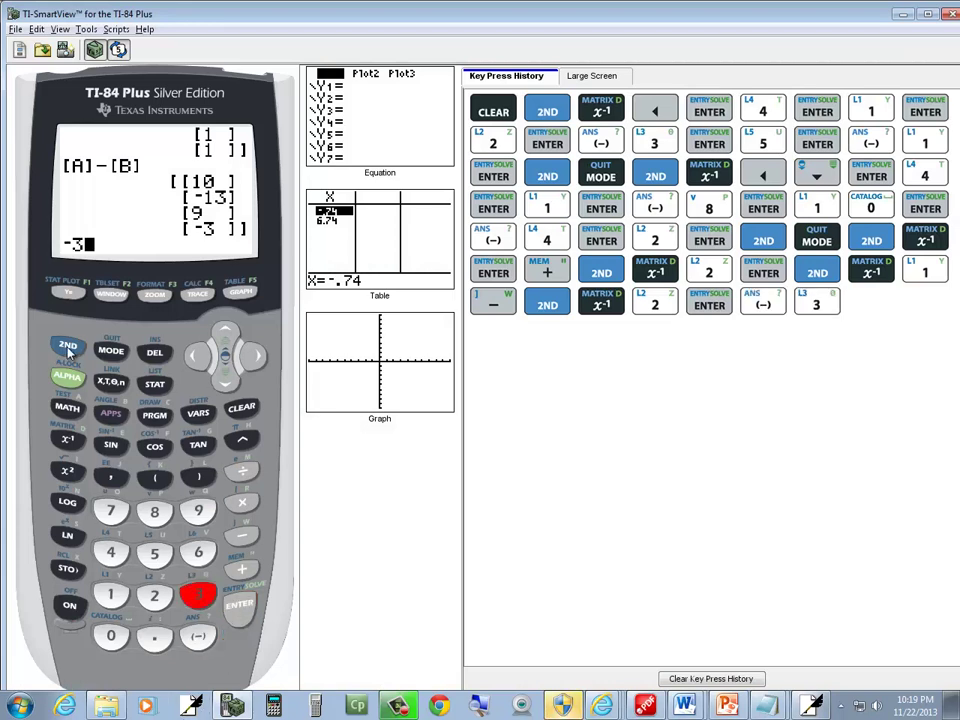
{"action": "left_click", "coordinate": [68, 345]}
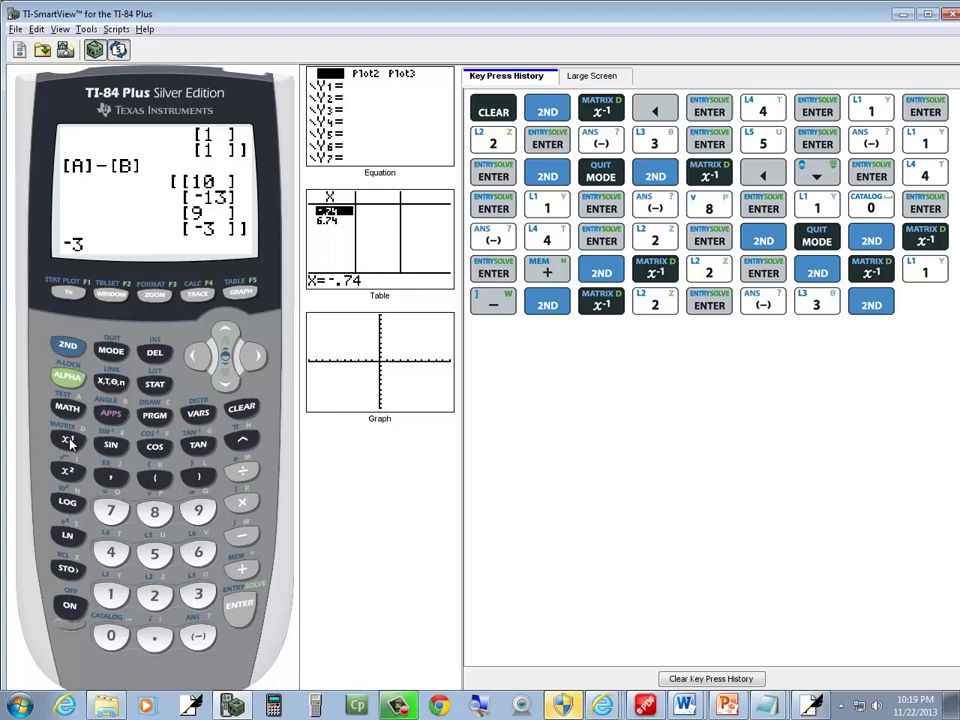
{"action": "left_click", "coordinate": [68, 443]}
{"action": "left_click", "coordinate": [240, 608]}
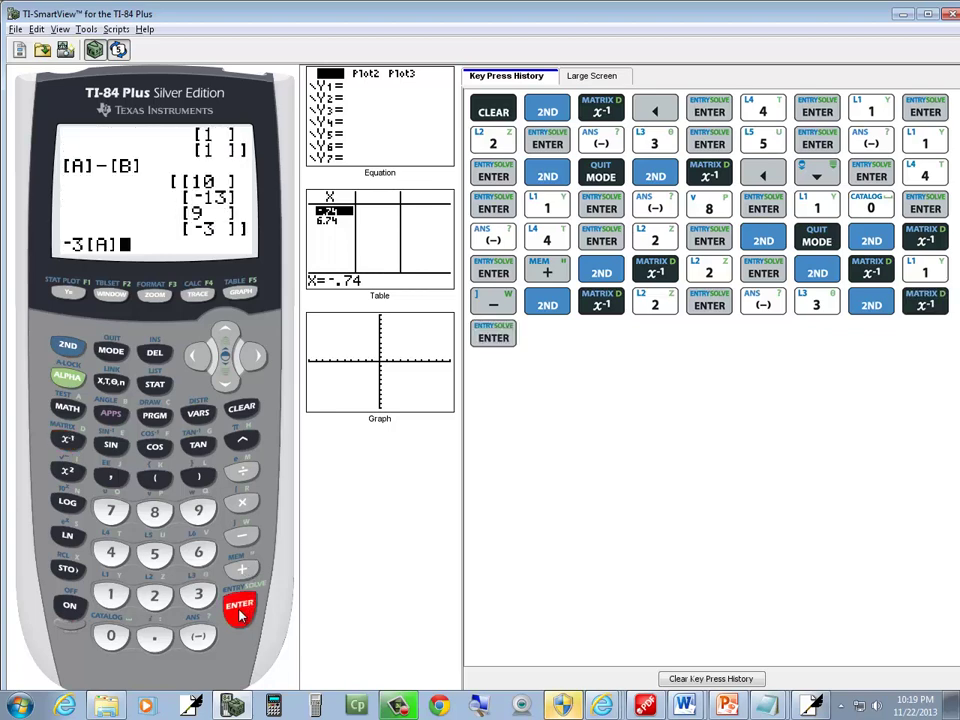
{"action": "left_click", "coordinate": [240, 608]}
- Handwrite the bracketed column −6, 9, −15, 3 after −3A =
{"action": "key", "text": "alt+Tab"}
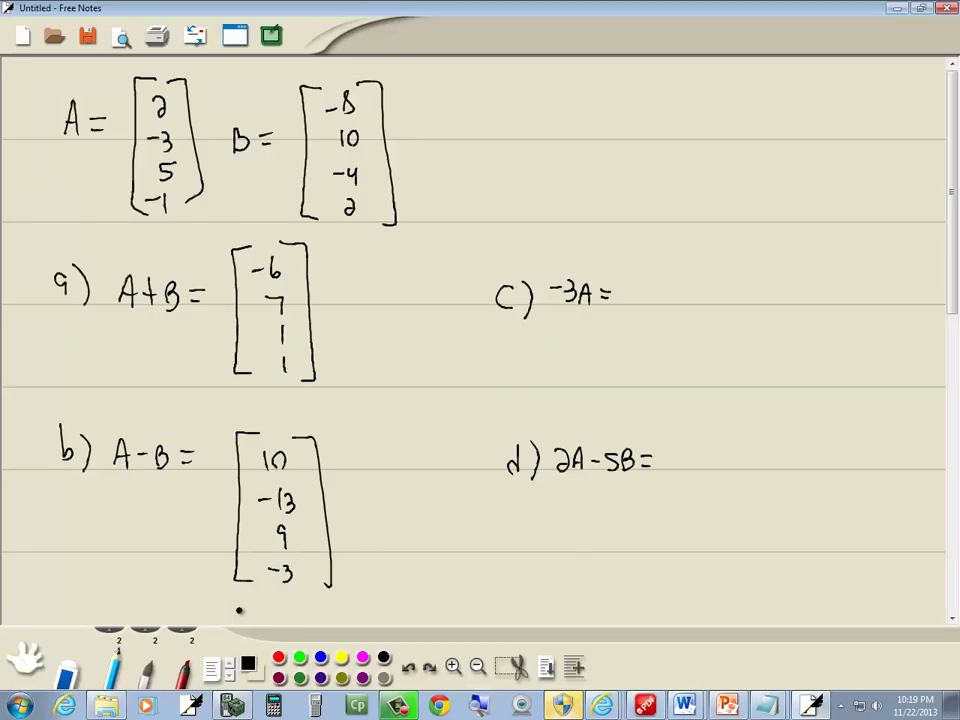
{"action": "mouse_move", "coordinate": [666, 242]}
{"action": "left_mouse_down"}
{"action": "mouse_move", "coordinate": [645, 365]}
{"action": "mouse_move", "coordinate": [656, 376]}
{"action": "left_mouse_up"}
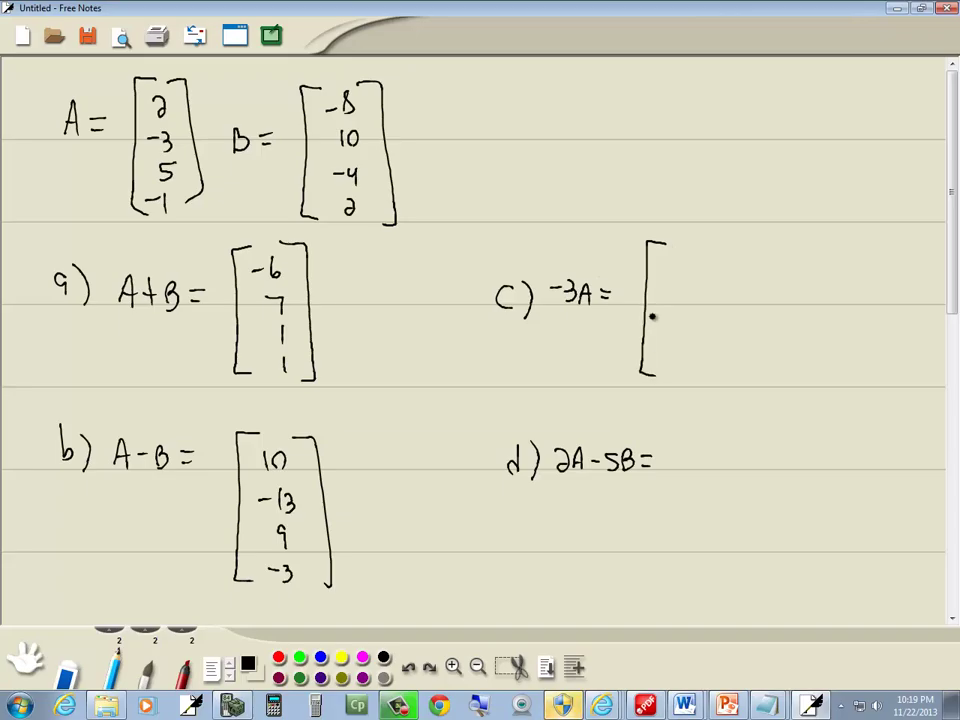
{"action": "key", "text": "alt+Tab"}
{"action": "key", "text": "alt+Tab"}
{"action": "left_click_drag", "start_coordinate": [669, 264], "coordinate": [679, 265]}
{"action": "left_click_drag", "start_coordinate": [691, 259], "coordinate": [694, 352]}
{"action": "key", "text": "alt+Tab"}
{"action": "key", "text": "alt+Tab"}
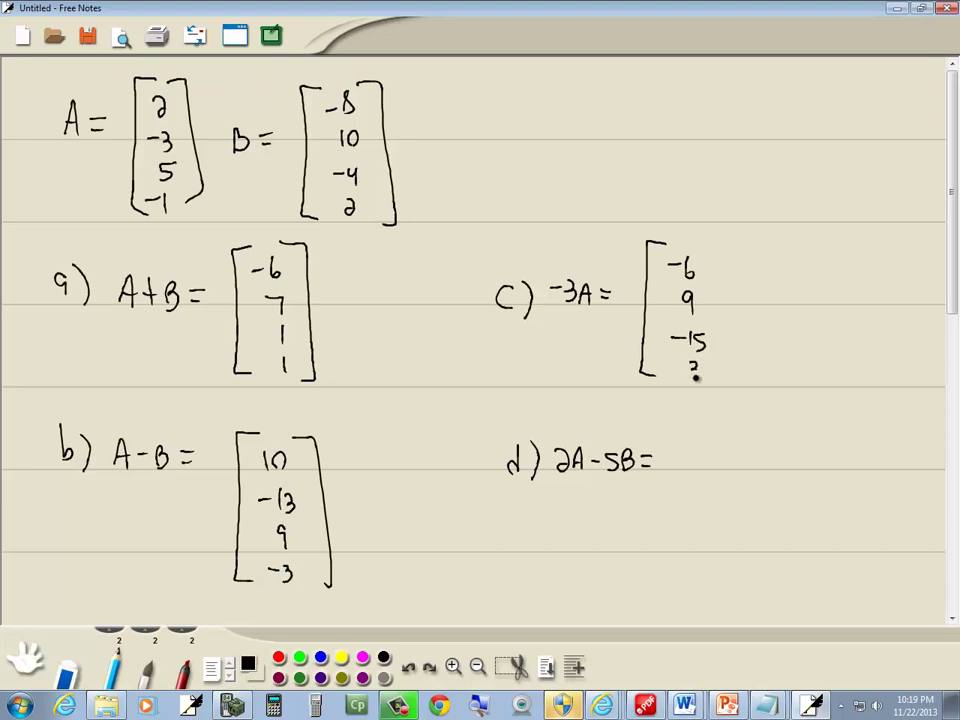
{"action": "mouse_move", "coordinate": [710, 248]}
{"action": "left_mouse_down"}
{"action": "mouse_move", "coordinate": [720, 336]}
{"action": "mouse_move", "coordinate": [713, 388]}
{"action": "left_mouse_up"}
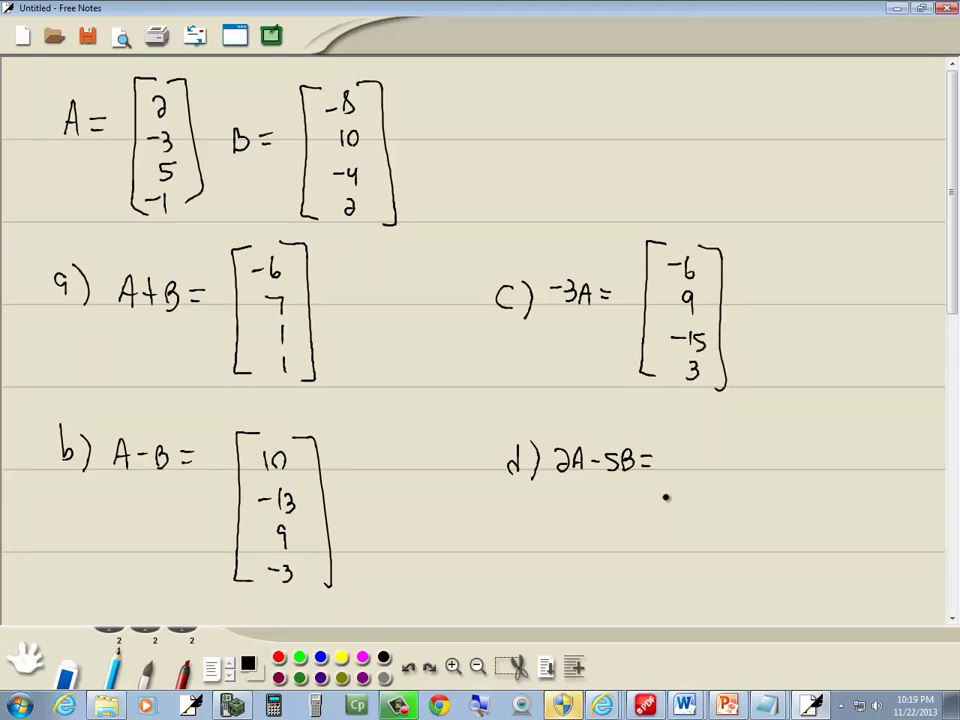
- Evaluate 2[A]−5[B] on the calculator, picking [A] and [B] from the matrix list
{"action": "key", "text": "alt+Tab"}
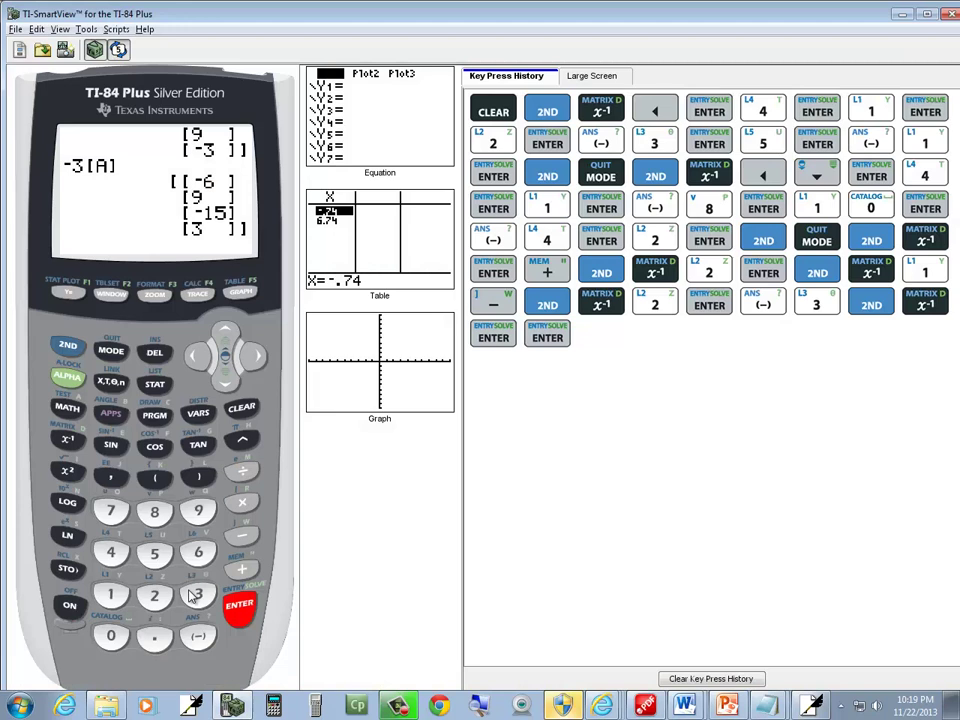
{"action": "left_click", "coordinate": [154, 593]}
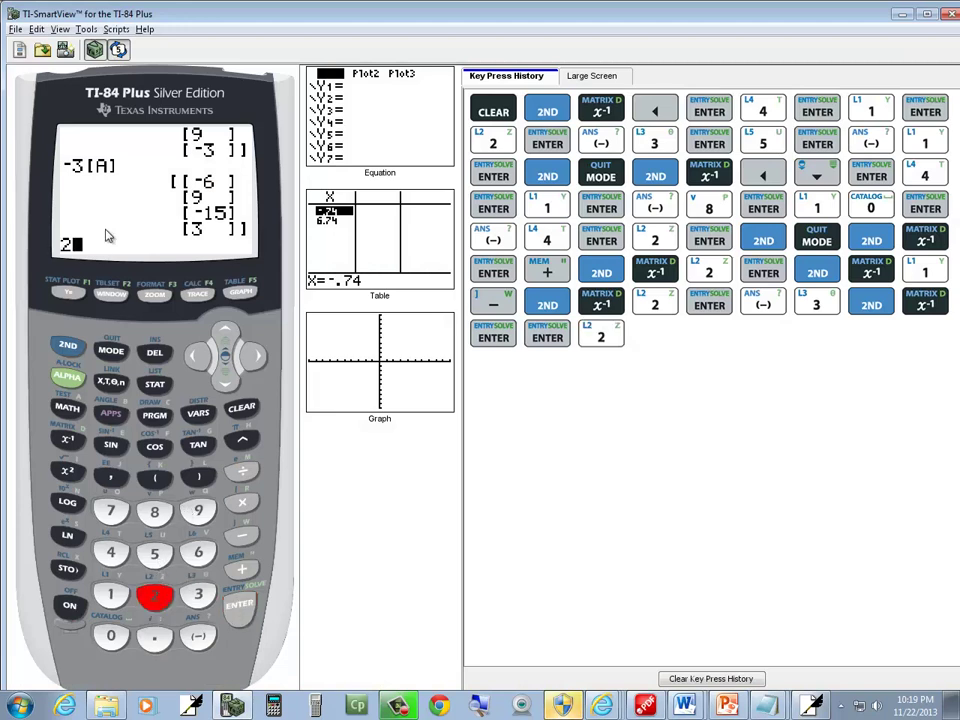
{"action": "left_click", "coordinate": [68, 347]}
{"action": "left_click", "coordinate": [67, 439]}
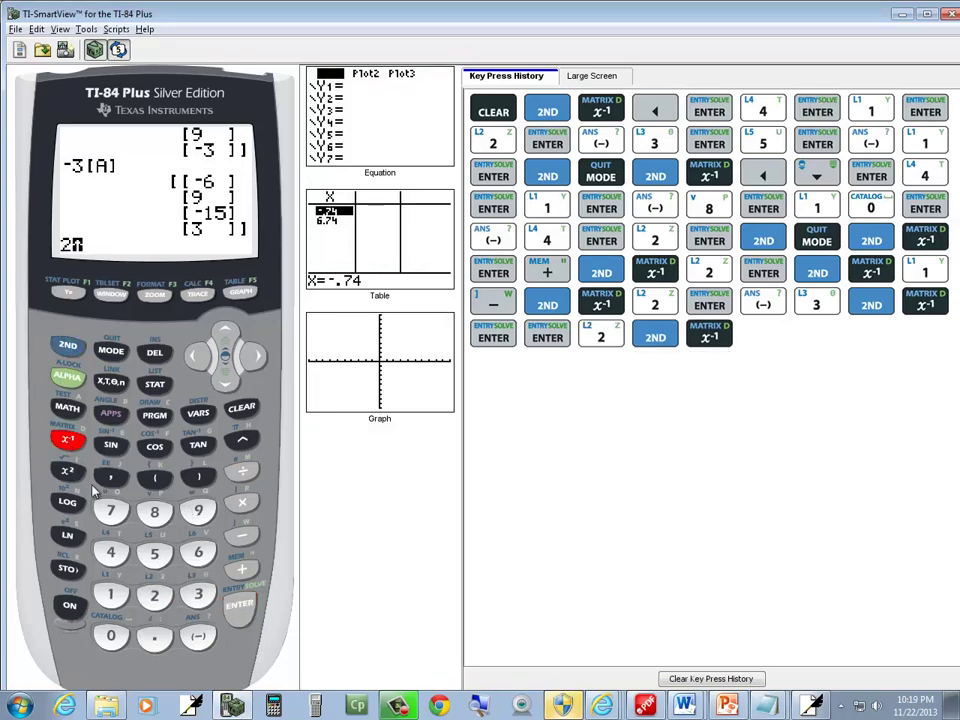
{"action": "left_click", "coordinate": [112, 596]}
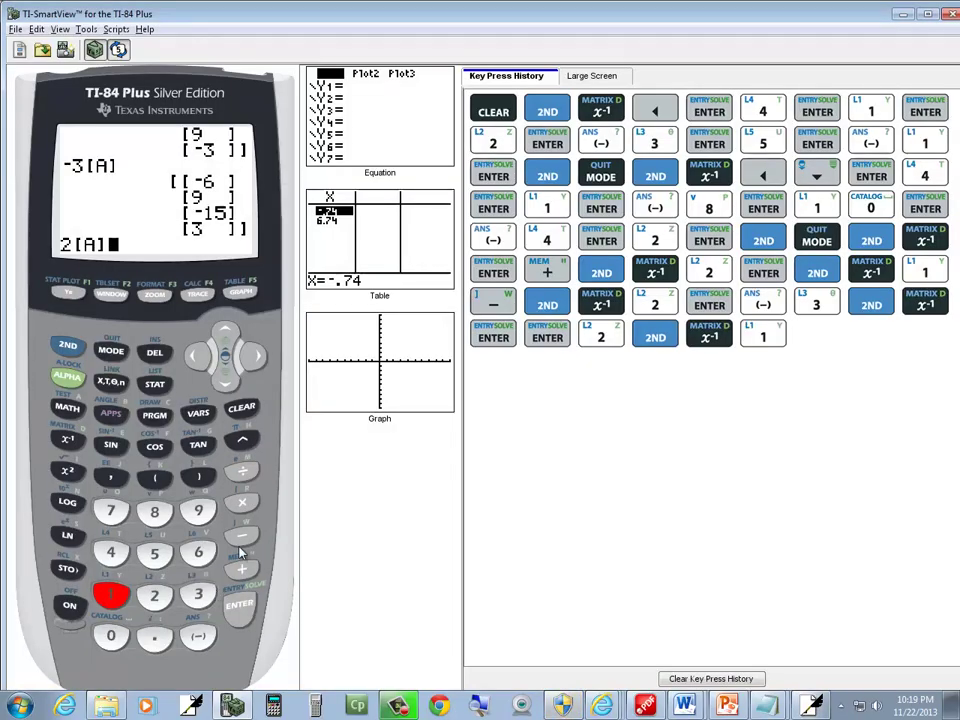
{"action": "left_click", "coordinate": [241, 540]}
{"action": "left_click", "coordinate": [154, 553]}
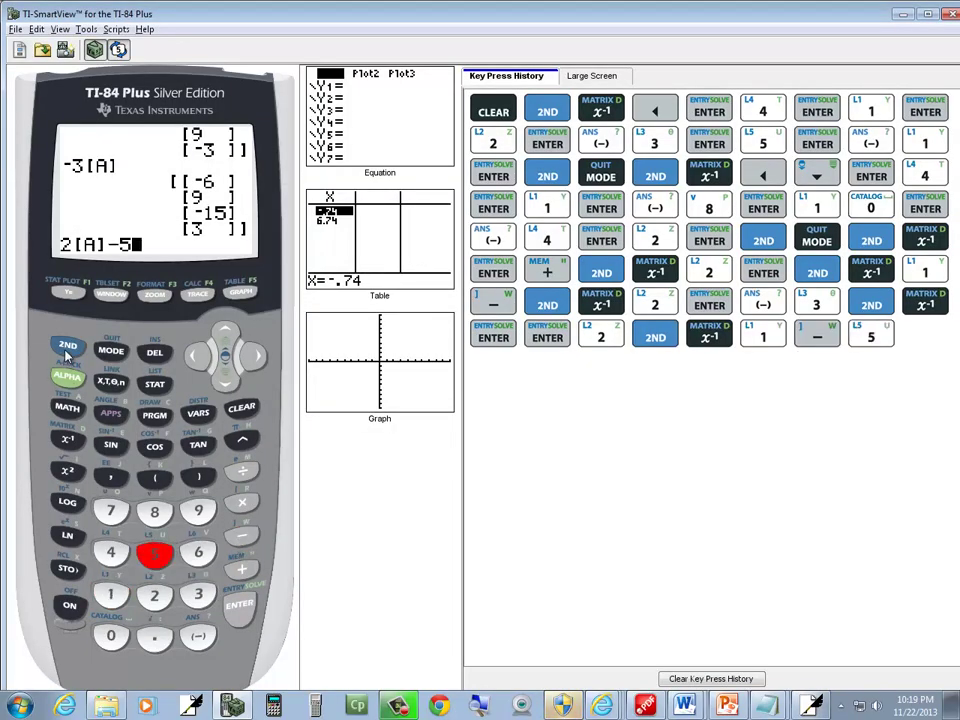
{"action": "left_click", "coordinate": [67, 346]}
{"action": "left_click", "coordinate": [67, 439]}
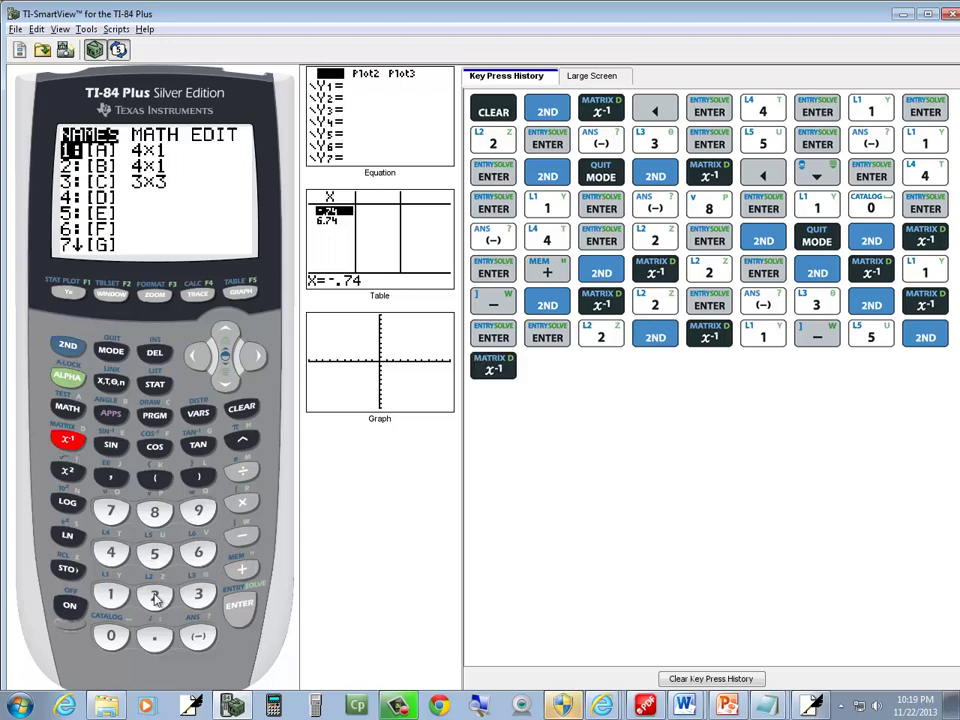
{"action": "left_click", "coordinate": [155, 597]}
{"action": "left_click", "coordinate": [237, 617]}
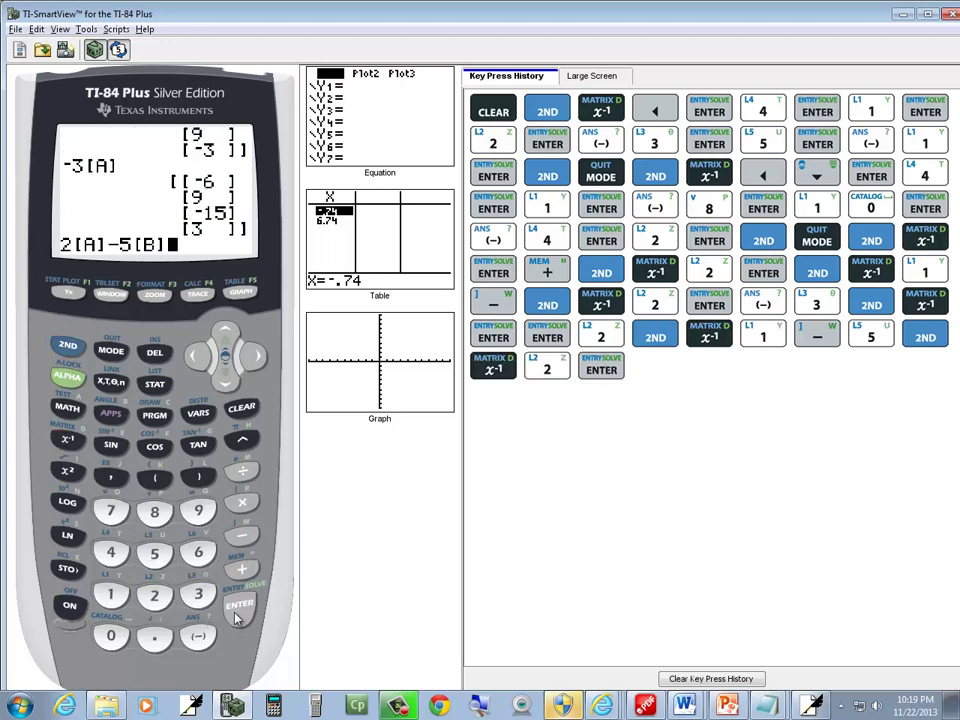
- Write the bracketed 2A−5B answer 44, −56, 30, −12, checking it against the calculator
{"action": "key", "text": "alt+Tab"}
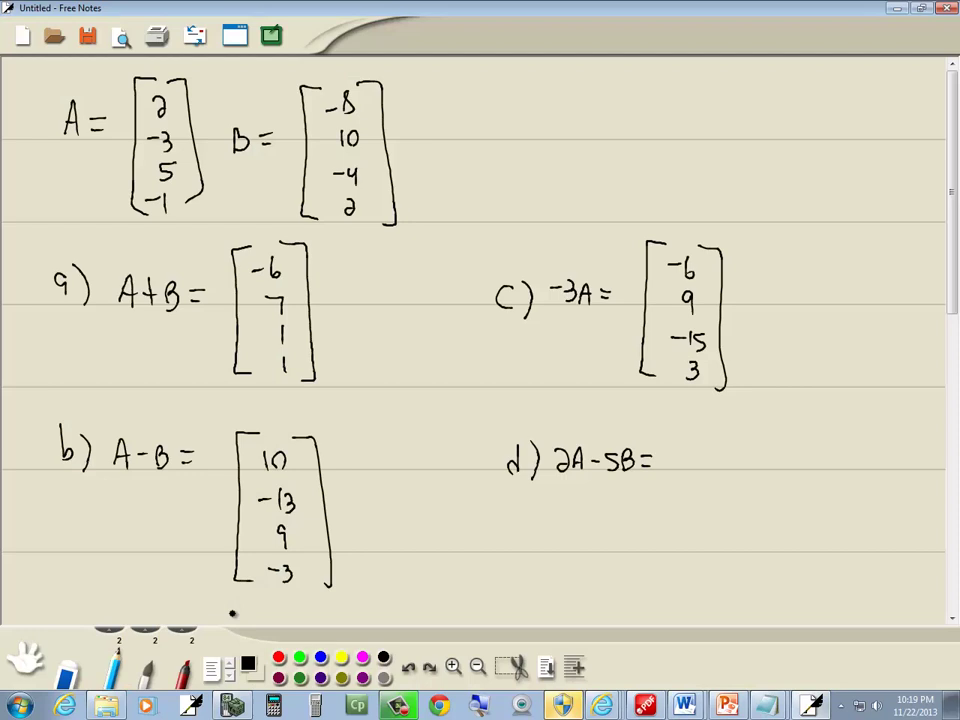
{"action": "left_click_drag", "start_coordinate": [681, 436], "coordinate": [675, 560]}
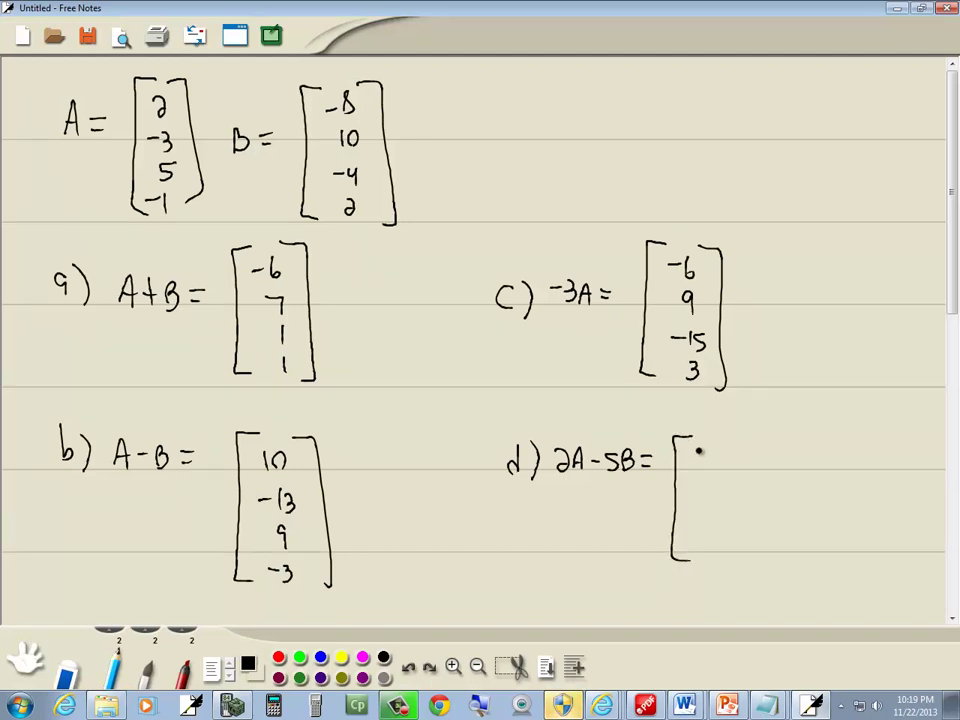
{"action": "key", "text": "alt+Tab"}
{"action": "mouse_move", "coordinate": [720, 449]}
{"action": "left_mouse_down"}
{"action": "mouse_move", "coordinate": [700, 503]}
{"action": "mouse_move", "coordinate": [723, 505]}
{"action": "mouse_move", "coordinate": [708, 529]}
{"action": "mouse_move", "coordinate": [716, 516]}
{"action": "left_mouse_up"}
{"action": "key", "text": "alt+Tab"}
{"action": "key", "text": "alt+Tab"}
{"action": "key", "text": "alt+Tab"}
{"action": "left_click_drag", "start_coordinate": [692, 548], "coordinate": [712, 558]}
{"action": "left_click_drag", "start_coordinate": [716, 543], "coordinate": [725, 550]}
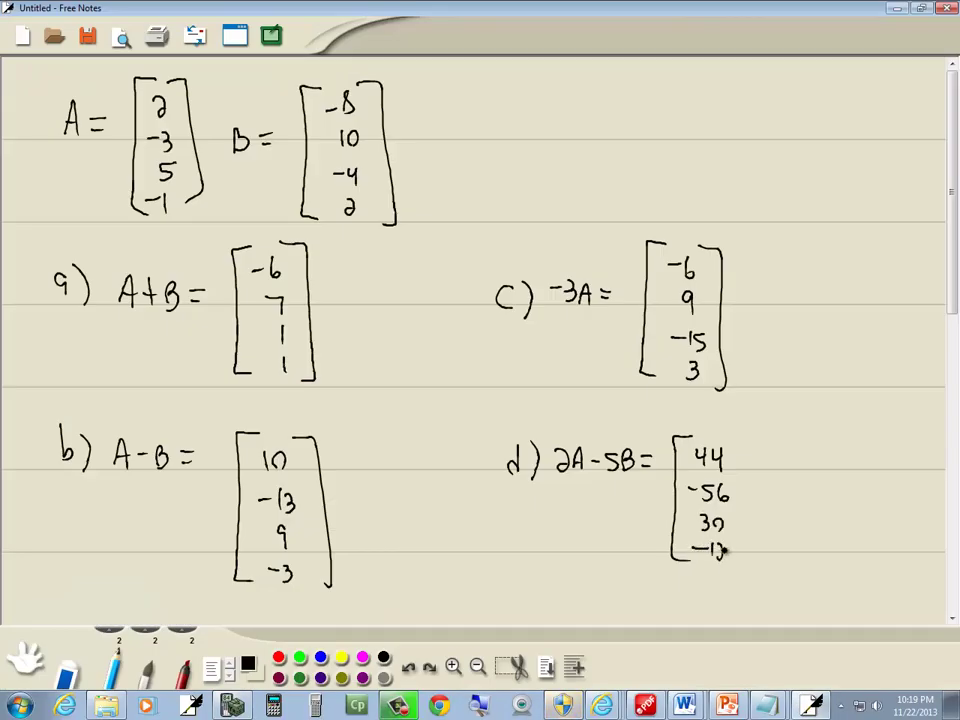
{"action": "key", "text": "alt+Tab"}
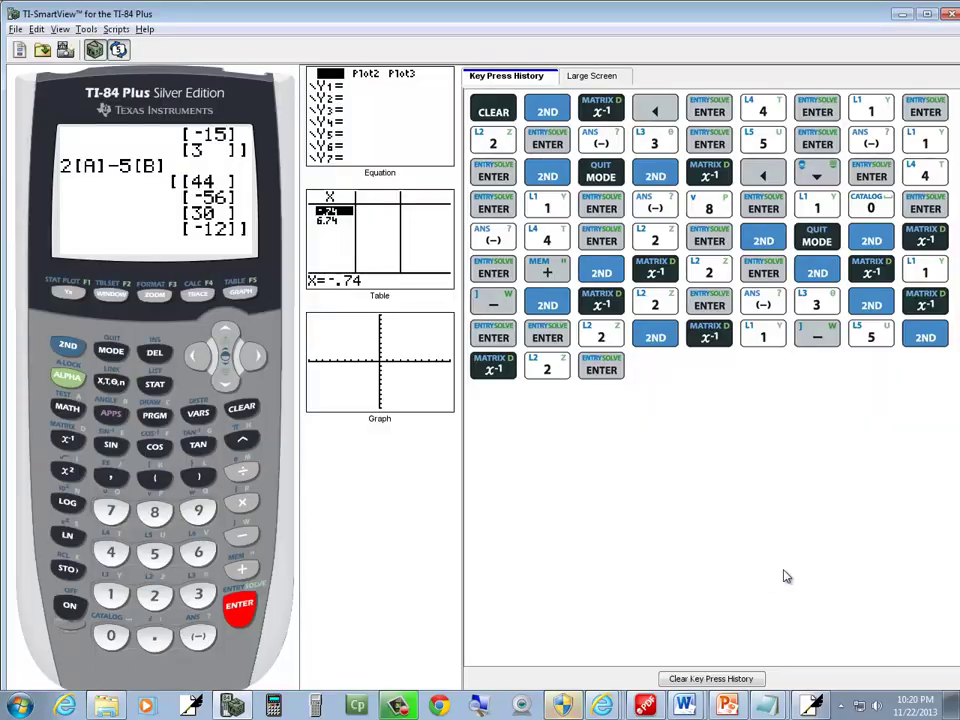
{"action": "key", "text": "alt+Tab"}
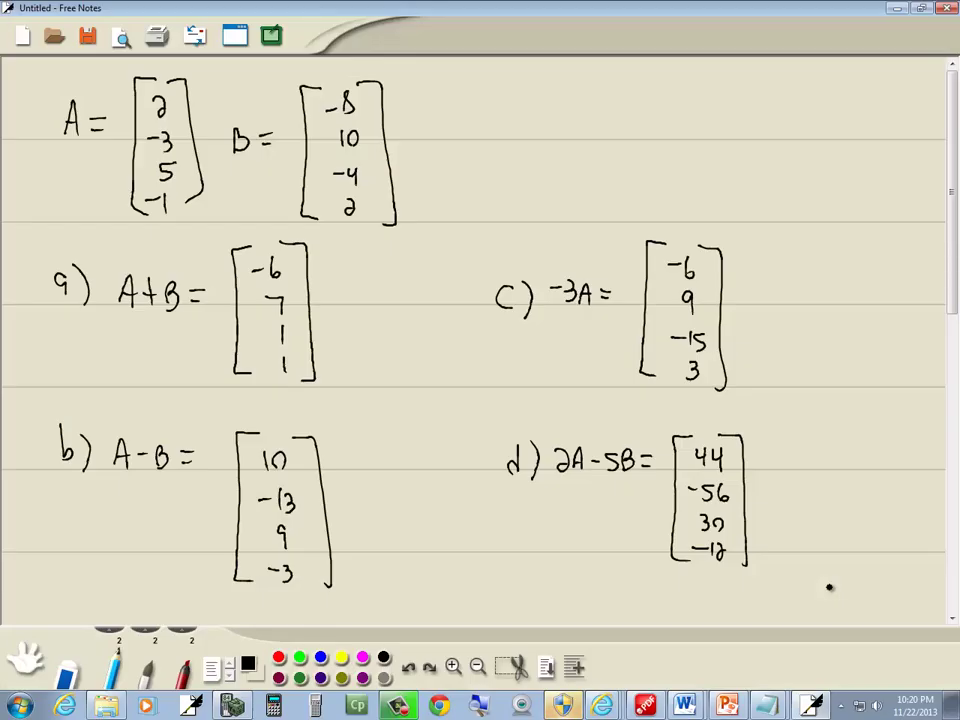